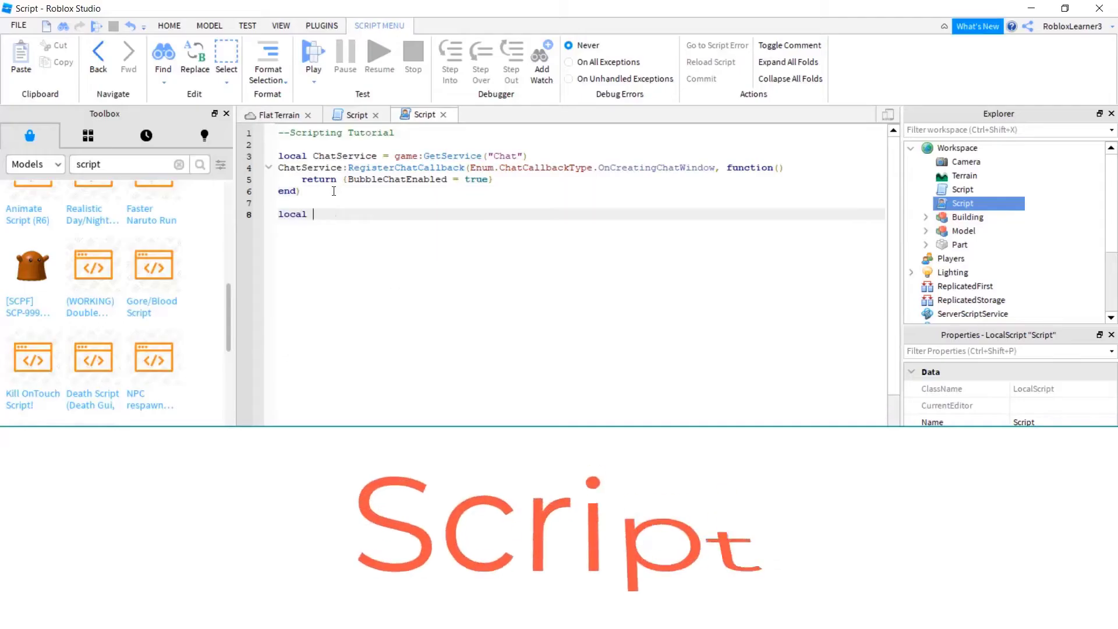
Step: Load the Test Game place with the well and chest, and tilt the camera down slightly
{"action": "type", "text": "char = game"}
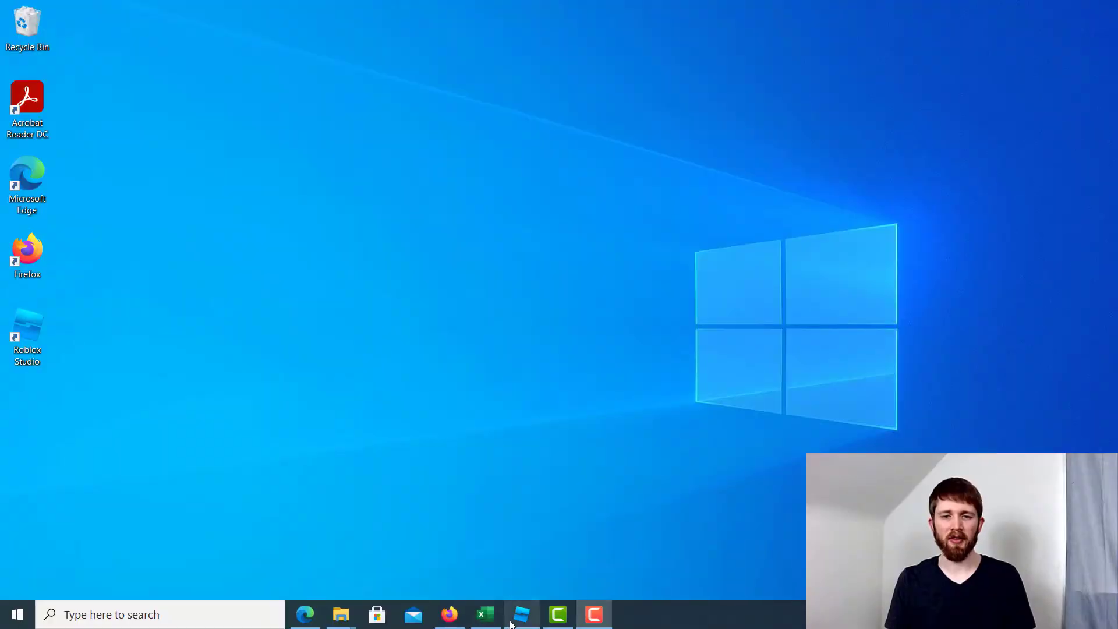
{"action": "left_click", "coordinate": [522, 622]}
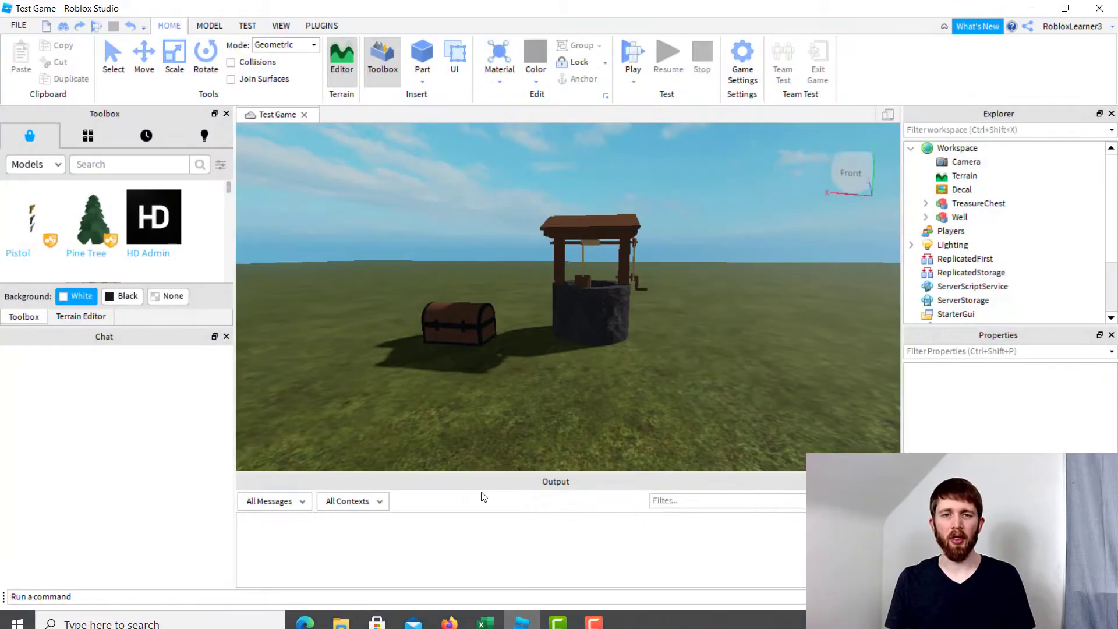
{"action": "right_click_drag", "start_coordinate": [512, 224], "coordinate": [512, 230]}
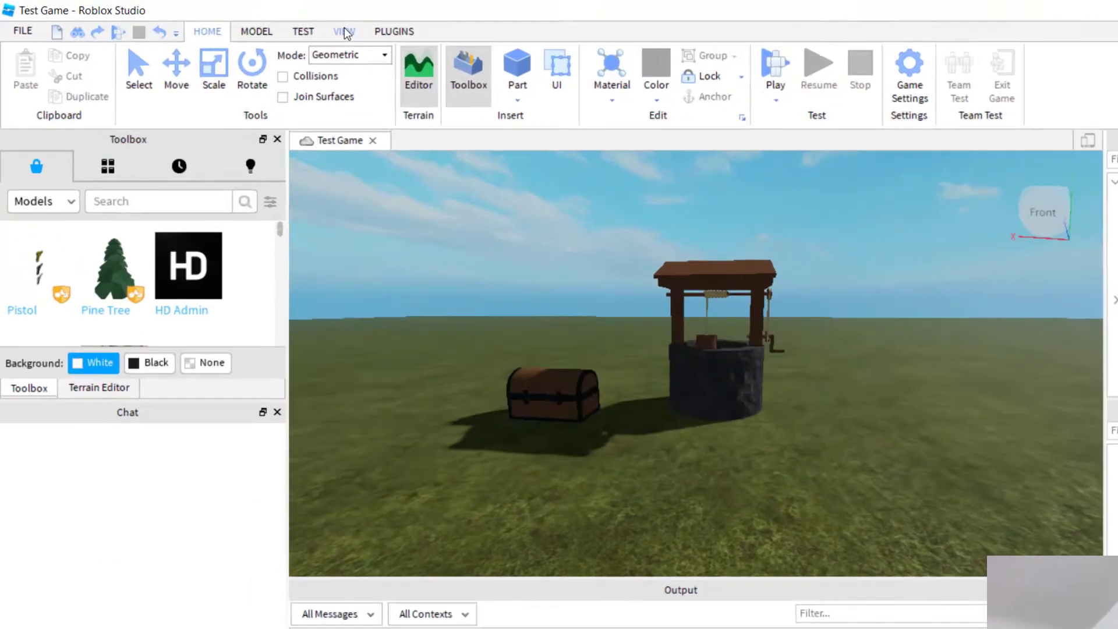
{"action": "left_click", "coordinate": [282, 26]}
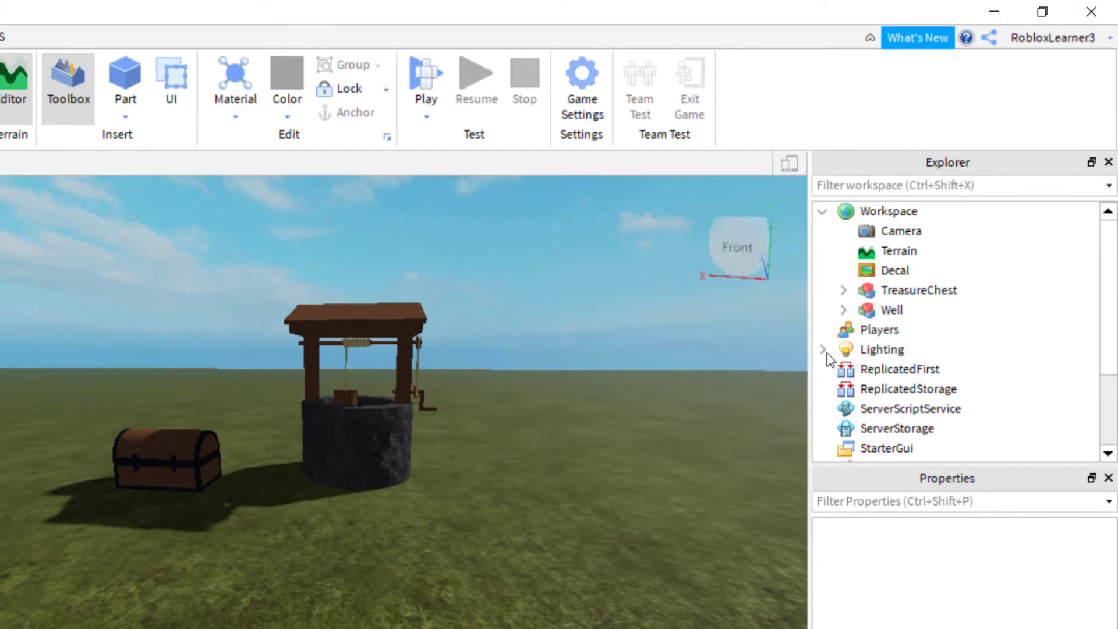
Step: Expand and select Lighting, then try blue and sky-sampled Ambient colours in the picker
{"action": "left_click", "coordinate": [824, 349]}
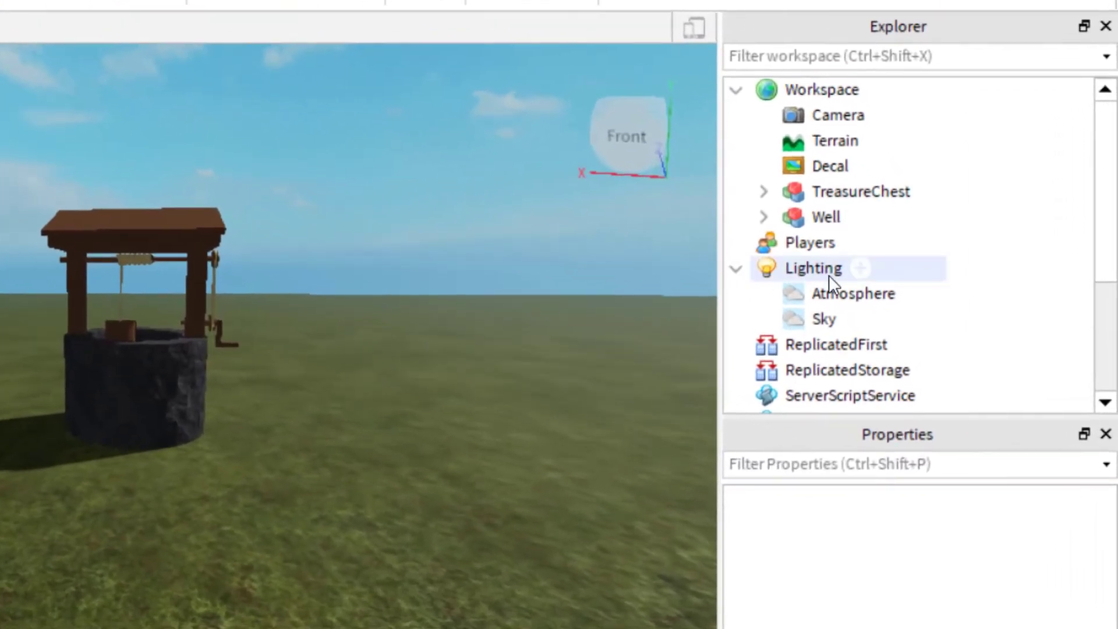
{"action": "left_click", "coordinate": [830, 273]}
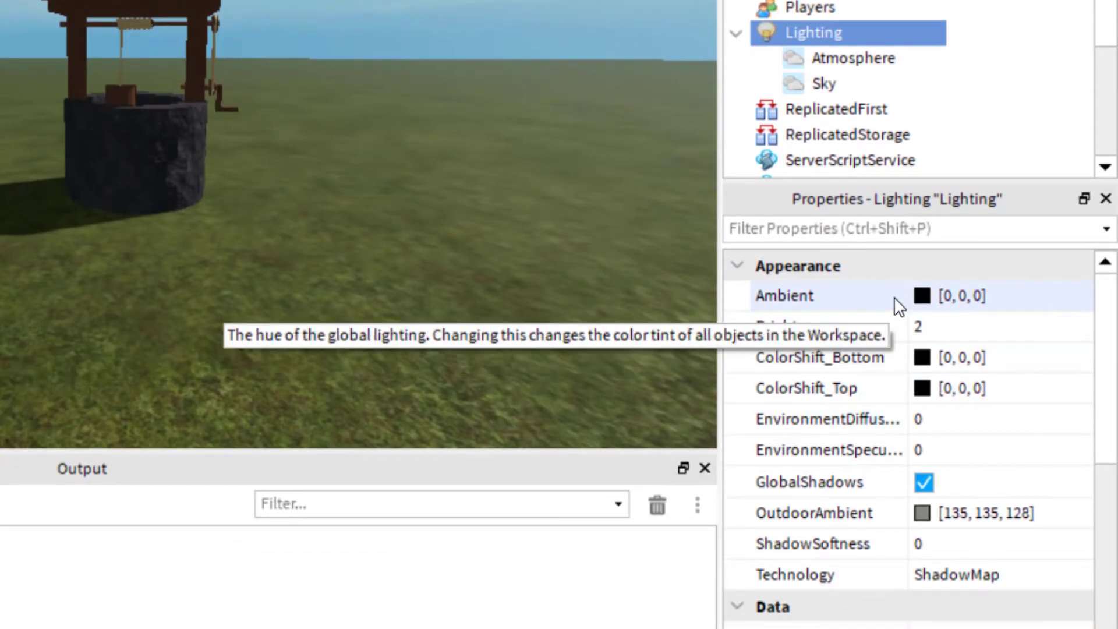
{"action": "left_click", "coordinate": [847, 293]}
{"action": "left_click", "coordinate": [928, 295]}
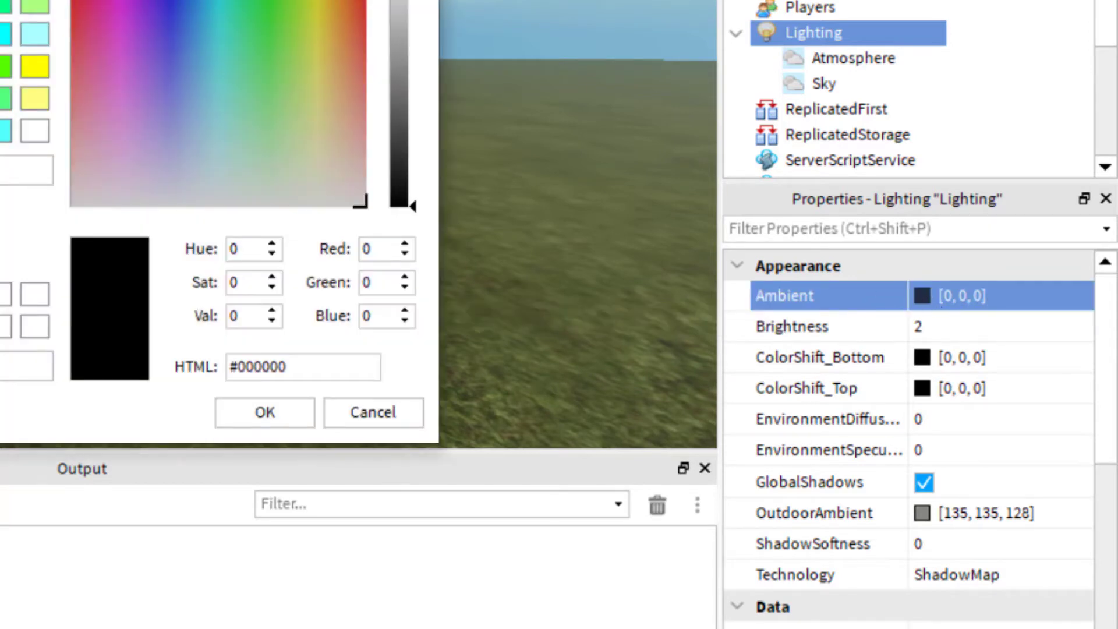
{"action": "left_click", "coordinate": [15, 123]}
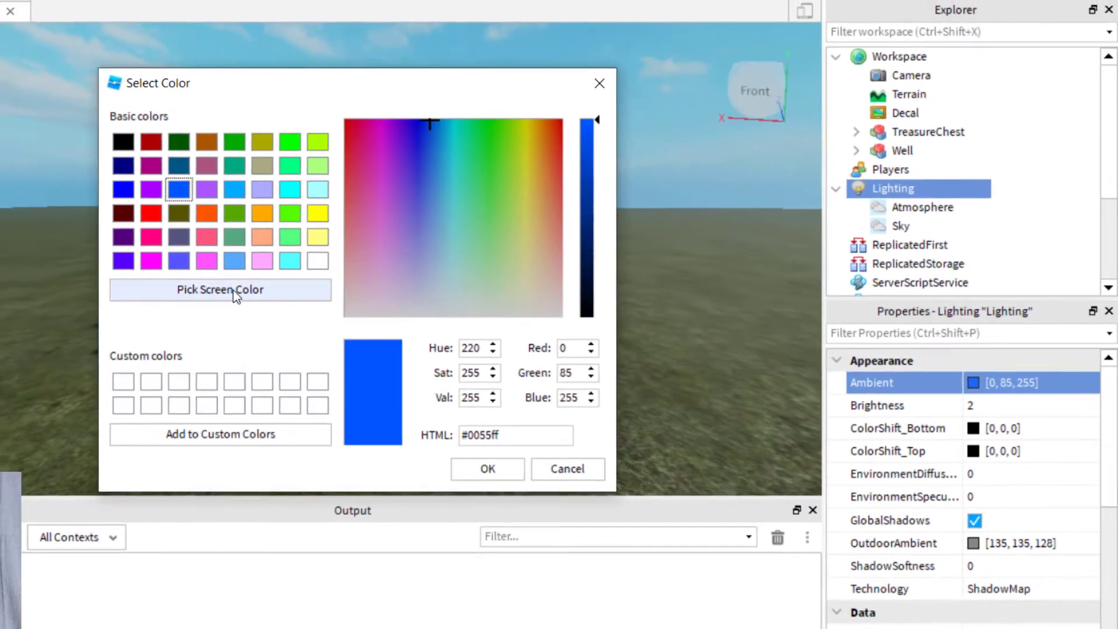
{"action": "left_click", "coordinate": [37, 169]}
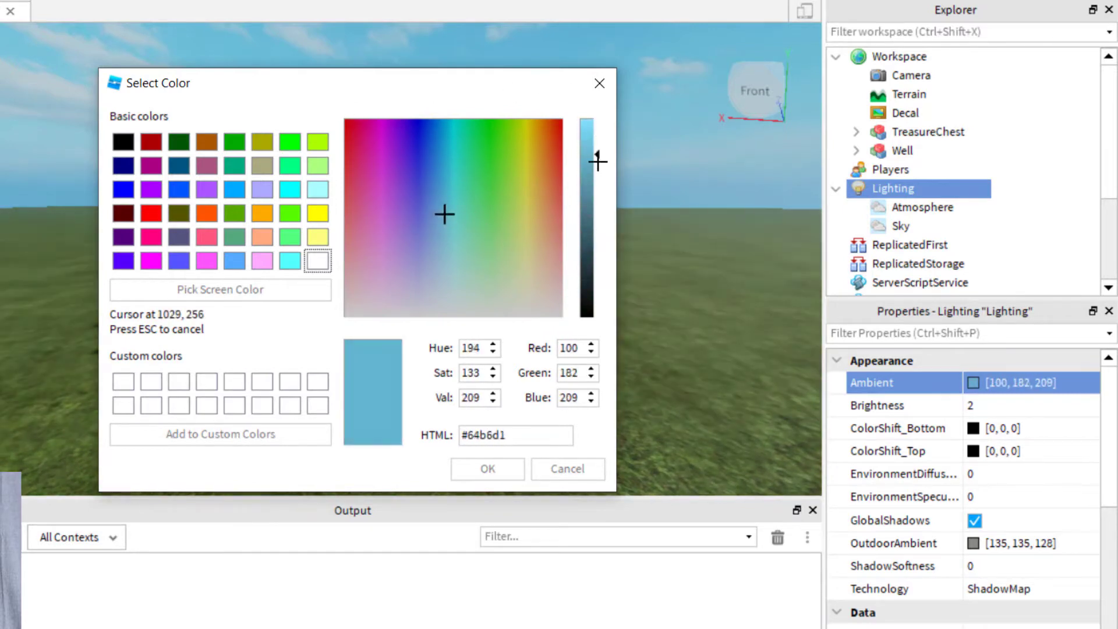
{"action": "left_click", "coordinate": [603, 81]}
Step: Drag Lighting Brightness higher, then undo so Brightness returns to 2
{"action": "left_click", "coordinate": [603, 82]}
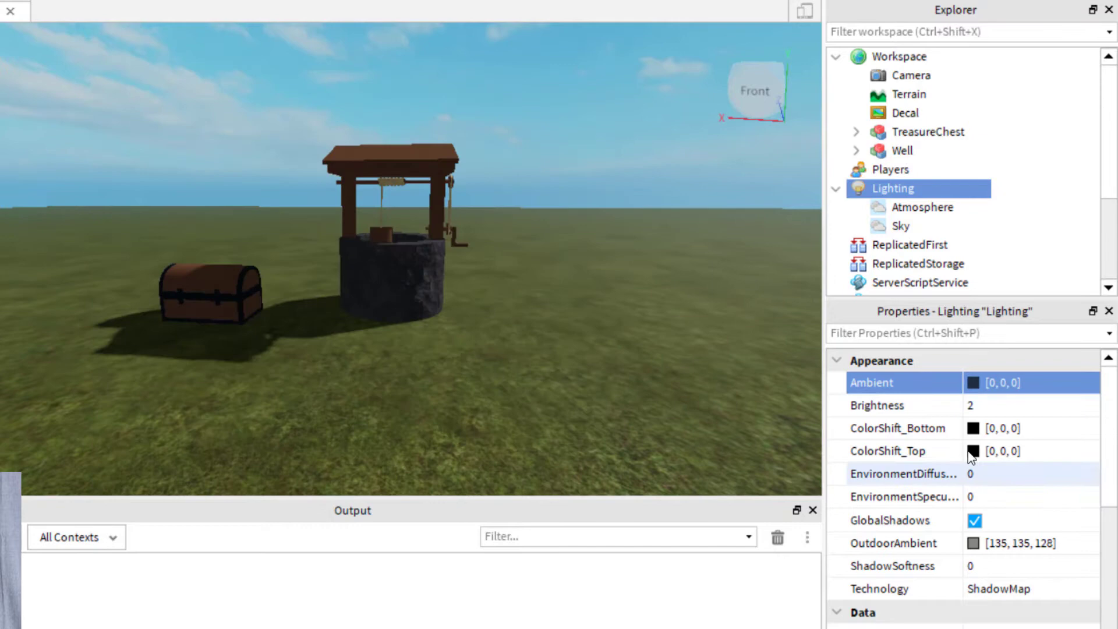
{"action": "left_click", "coordinate": [972, 406]}
{"action": "mouse_move", "coordinate": [1044, 404]}
{"action": "left_mouse_down"}
{"action": "mouse_move", "coordinate": [1058, 404]}
{"action": "mouse_move", "coordinate": [1036, 403]}
{"action": "left_mouse_up"}
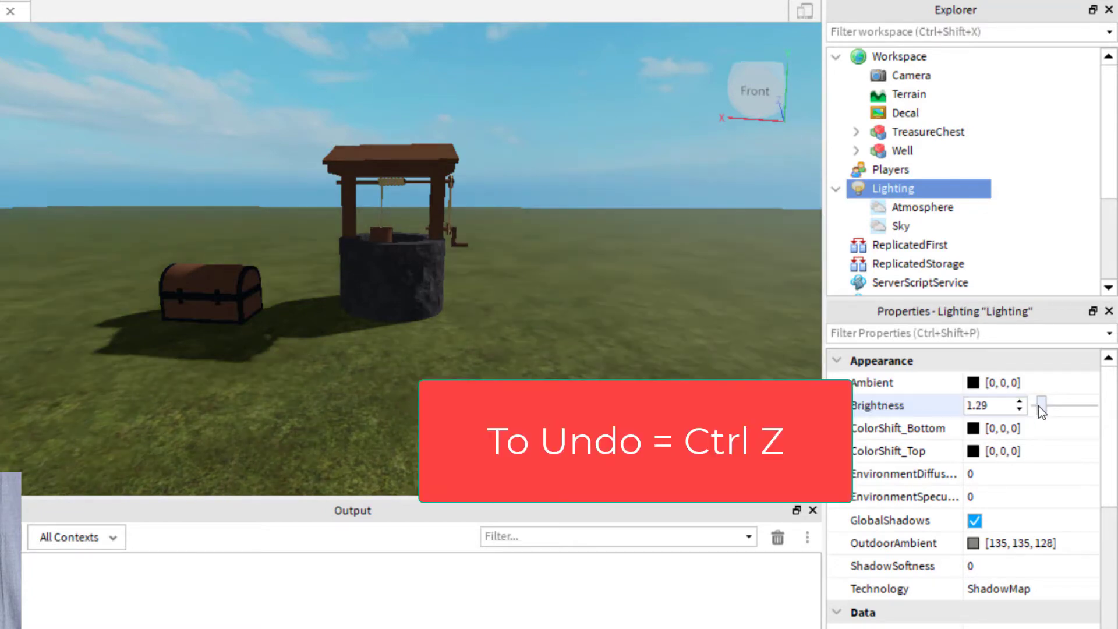
{"action": "key", "text": "ctrl+z"}
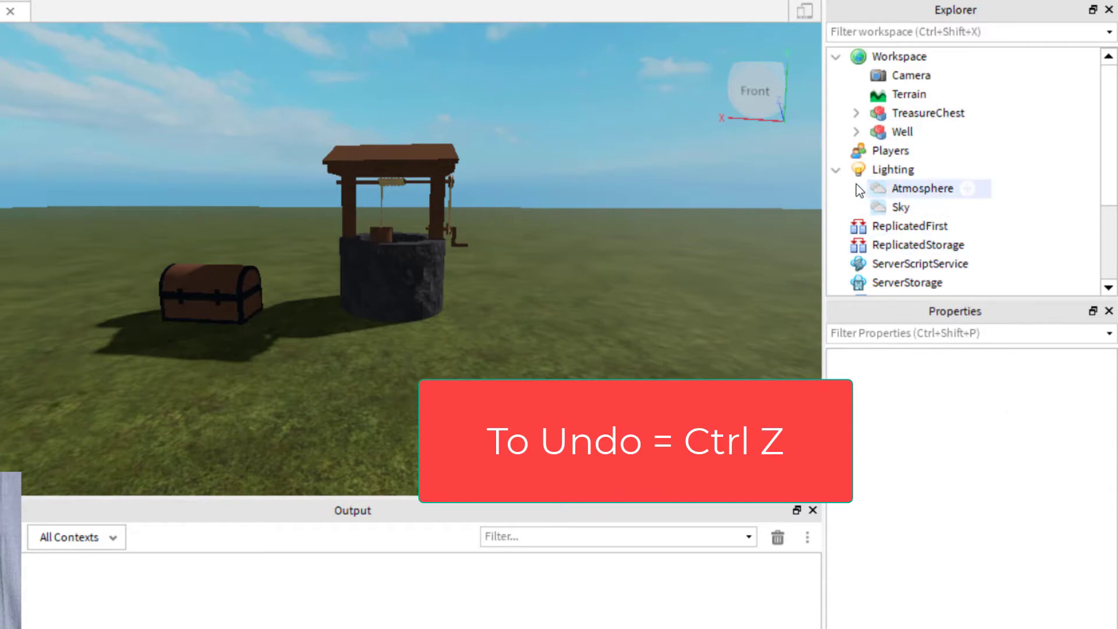
{"action": "left_click", "coordinate": [897, 170]}
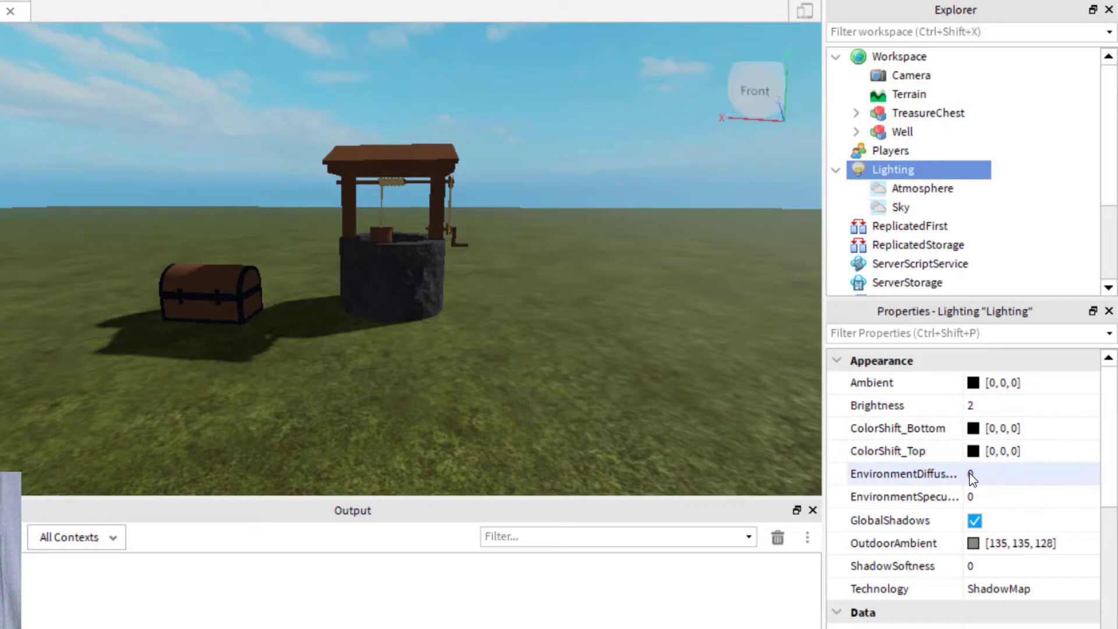
Step: Drag ClockTime through 17.4 and morning down to 1.2, making a starry night at 01:12:00
{"action": "scroll", "coordinate": [948, 474], "scroll_direction": "down", "scroll_amount": 1}
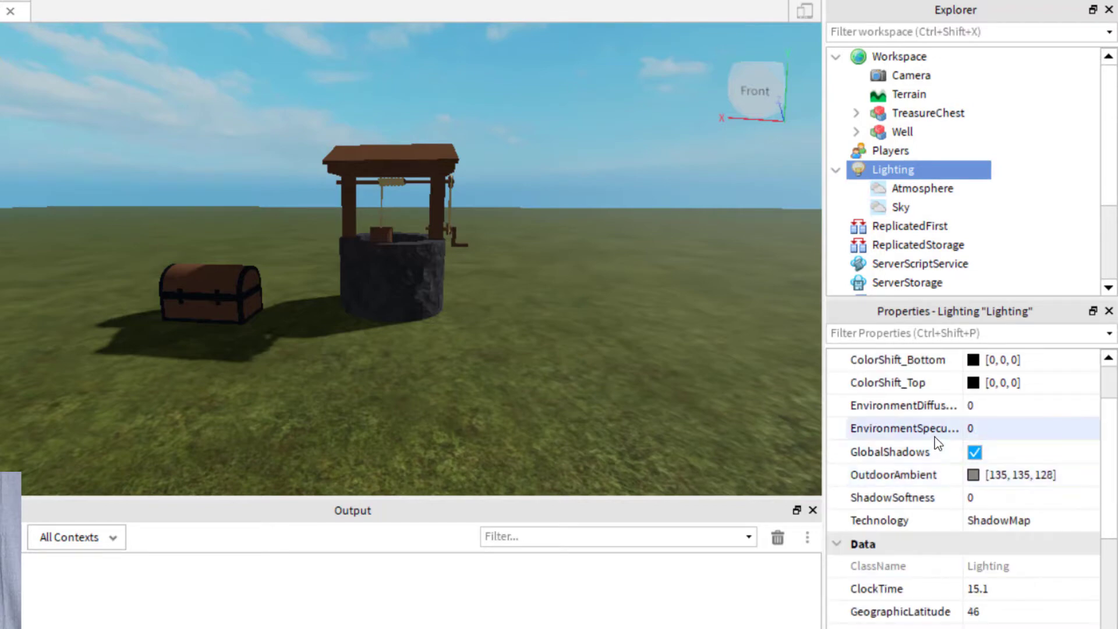
{"action": "scroll", "coordinate": [934, 437], "scroll_direction": "down", "scroll_amount": 1}
{"action": "scroll", "coordinate": [935, 437], "scroll_direction": "down", "scroll_amount": 1}
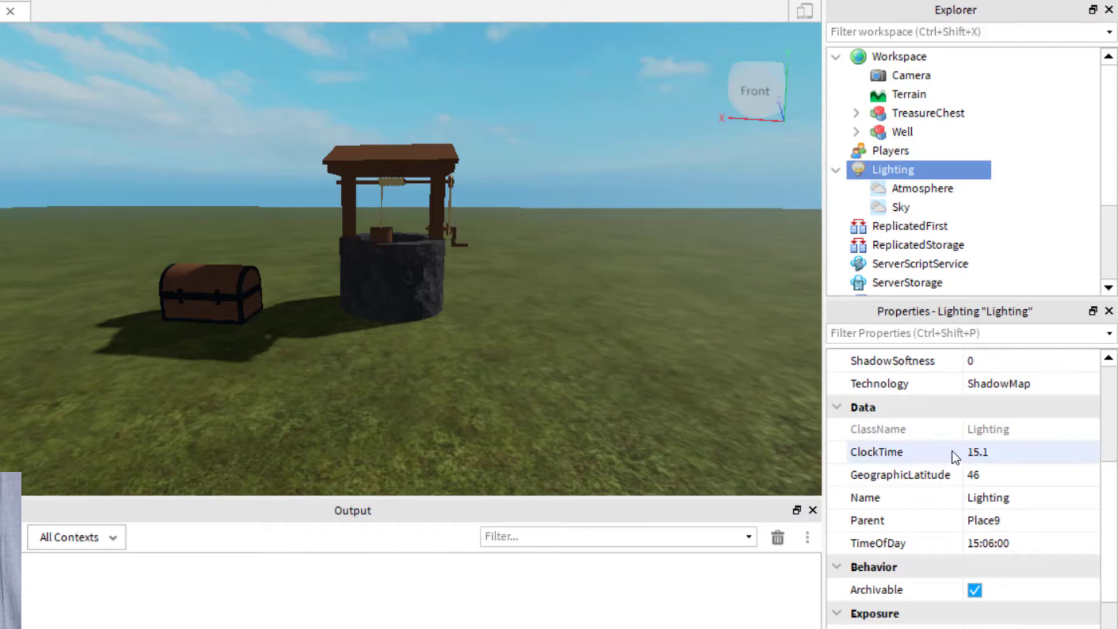
{"action": "left_click", "coordinate": [997, 458]}
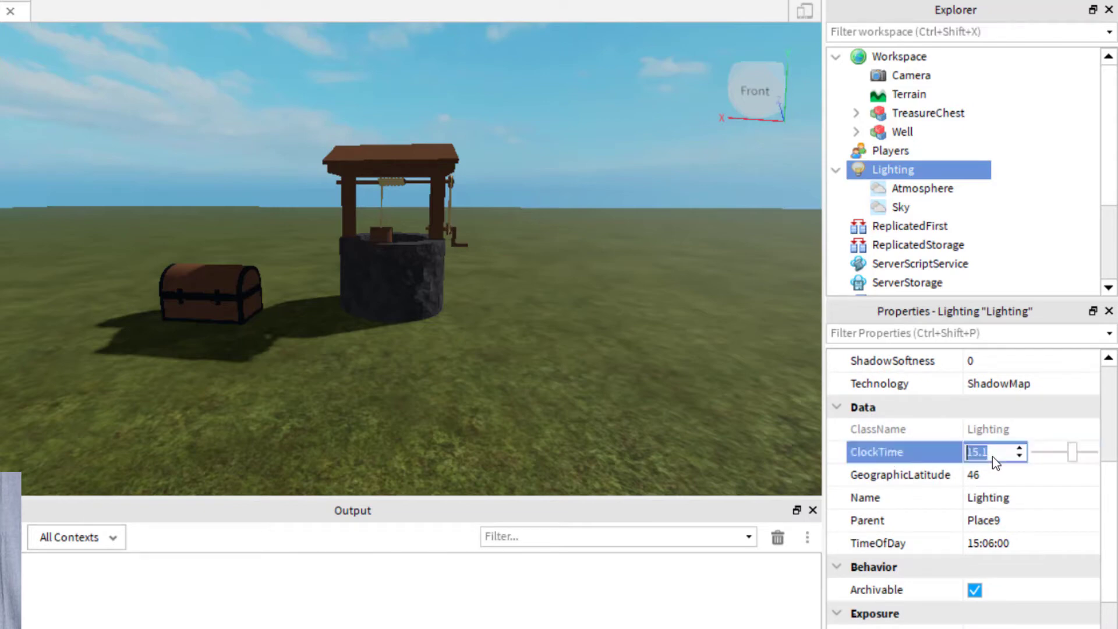
{"action": "right_click_drag", "start_coordinate": [739, 272], "coordinate": [592, 151]}
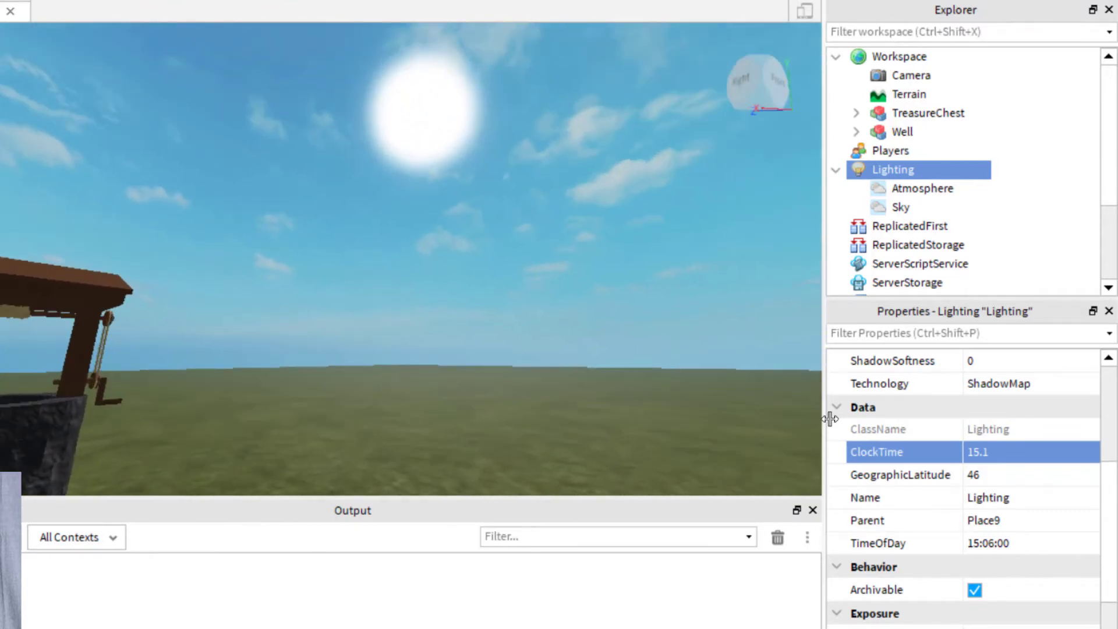
{"action": "left_click", "coordinate": [982, 457]}
{"action": "left_click_drag", "start_coordinate": [1074, 456], "coordinate": [1077, 456]}
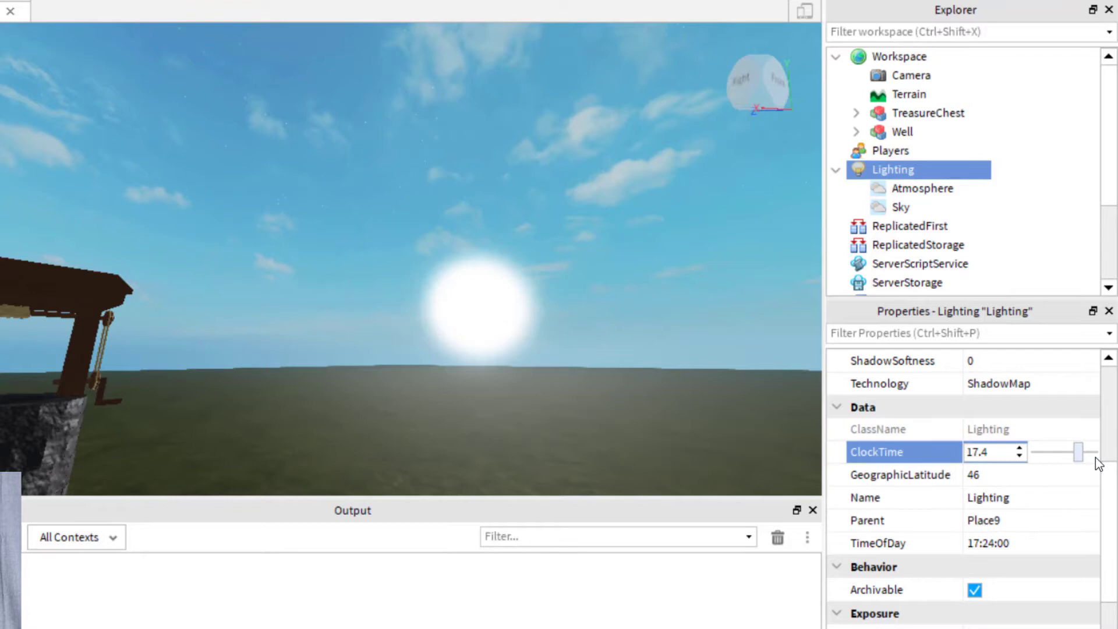
{"action": "left_click_drag", "start_coordinate": [1057, 458], "coordinate": [1041, 453]}
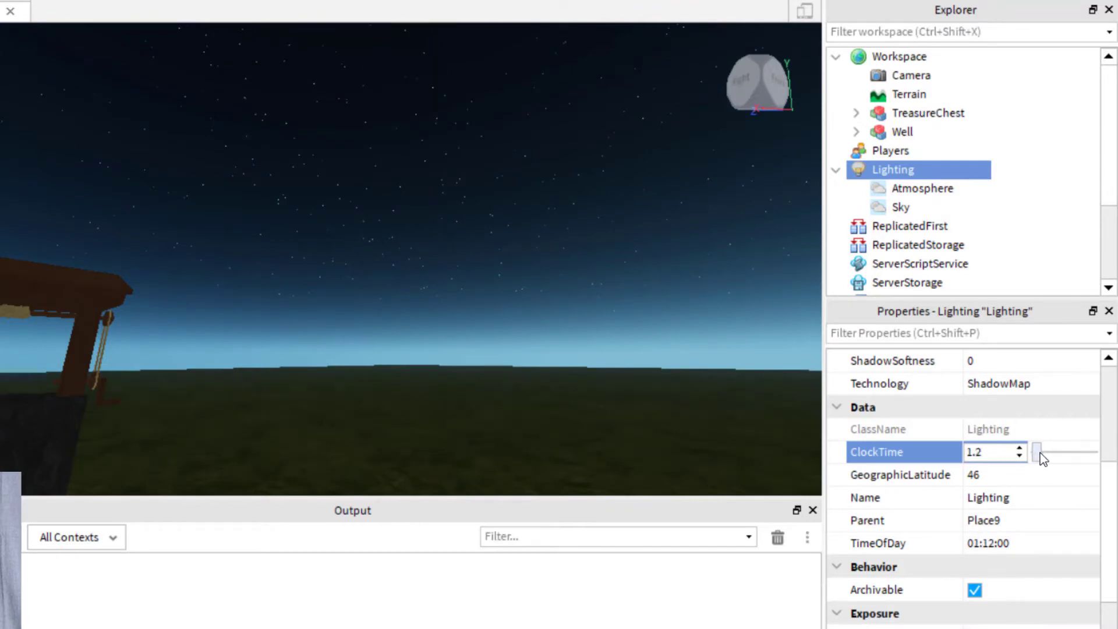
{"action": "right_click_drag", "start_coordinate": [271, 185], "coordinate": [253, 192]}
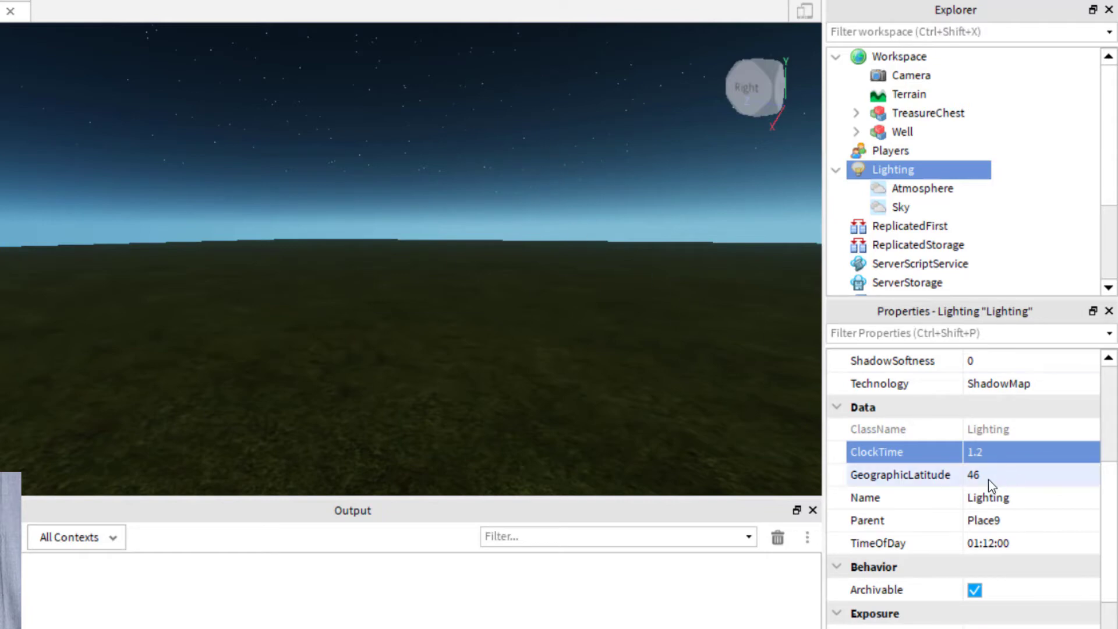
Step: Set ClockTime to 9.4 for daylight and orbit the camera around the well and chest
{"action": "left_click", "coordinate": [976, 455]}
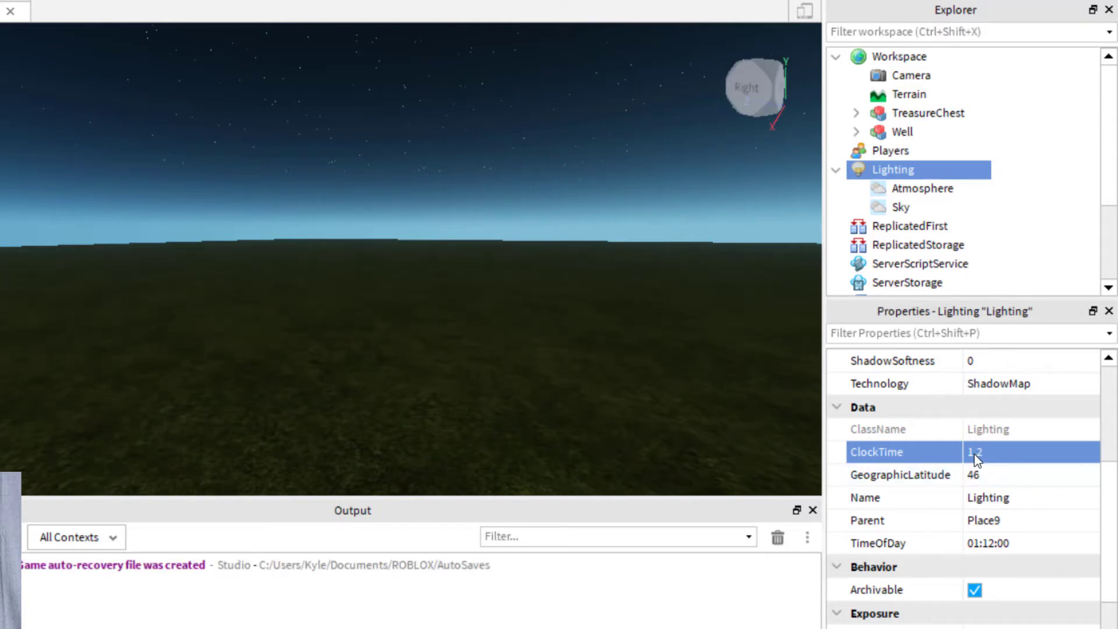
{"action": "type", "text": "9.4"}
{"action": "key", "text": "Return"}
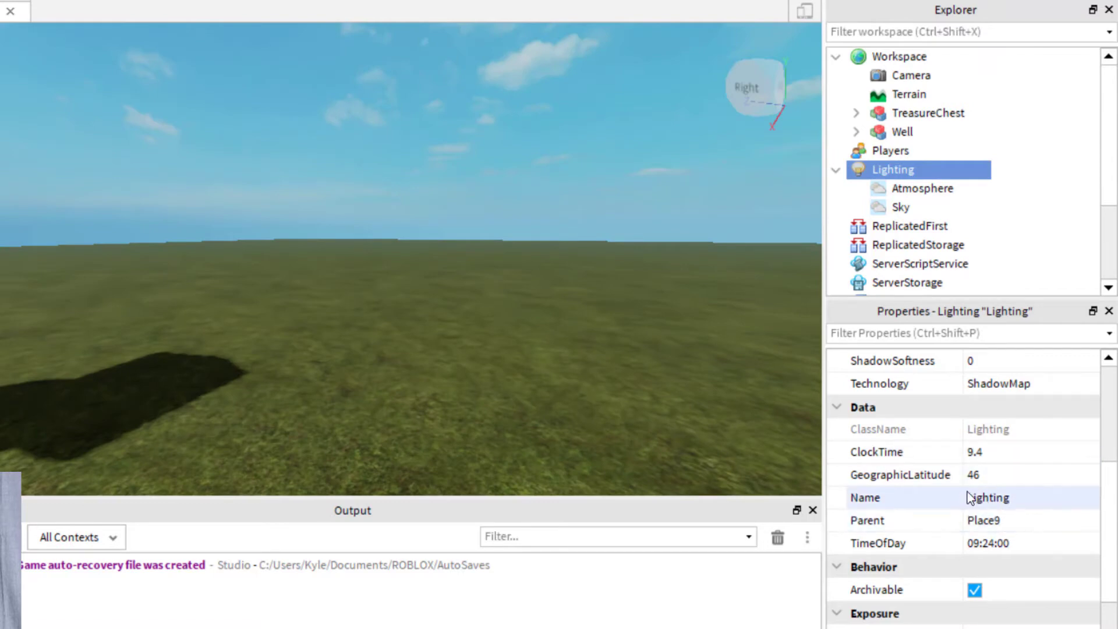
{"action": "scroll", "coordinate": [948, 512], "scroll_direction": "down", "scroll_amount": 3}
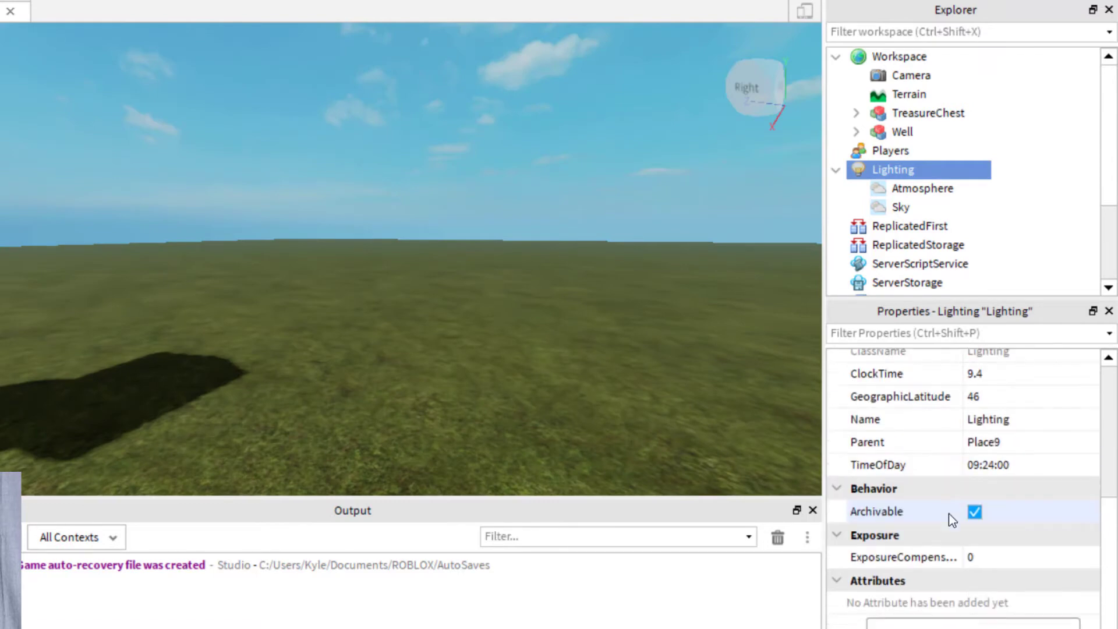
{"action": "scroll", "coordinate": [949, 512], "scroll_direction": "up", "scroll_amount": 10}
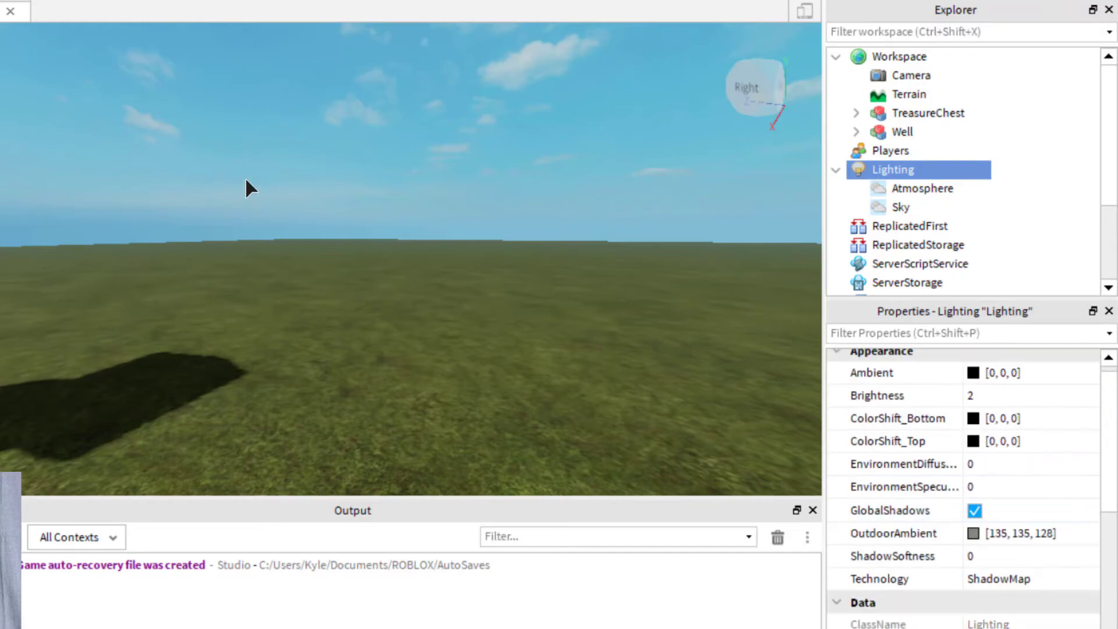
{"action": "right_click_drag", "start_coordinate": [245, 180], "coordinate": [249, 179]}
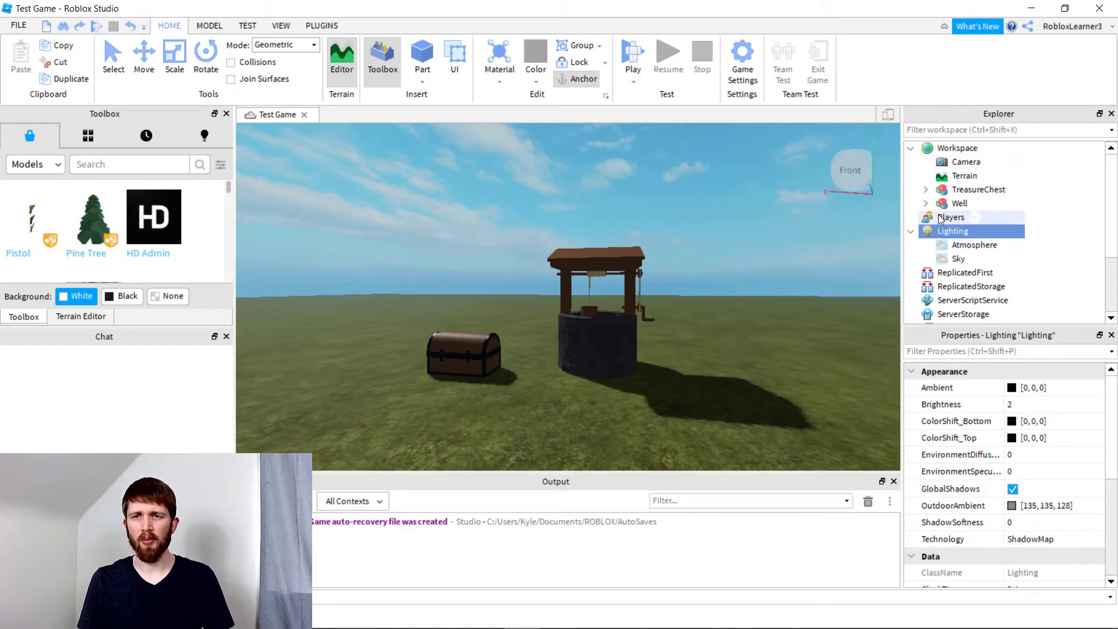
{"action": "right_click_drag", "start_coordinate": [593, 164], "coordinate": [593, 162]}
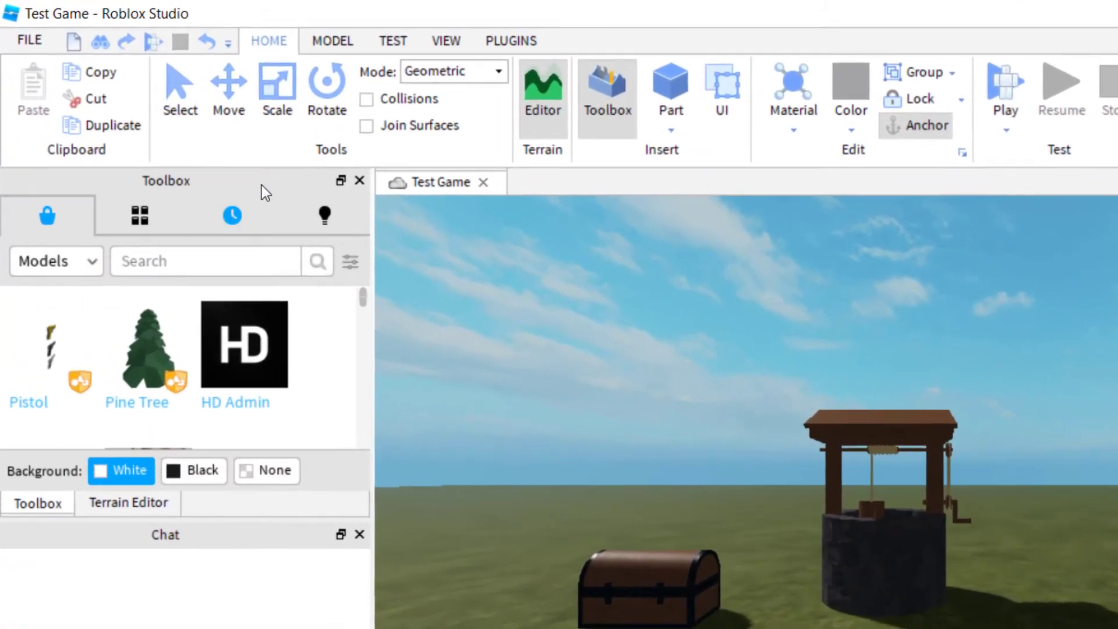
Step: Filter the Toolbox Inventory to My Images, listing Stream Picture and Tree Picture
{"action": "left_click", "coordinate": [617, 102]}
{"action": "left_click", "coordinate": [617, 102]}
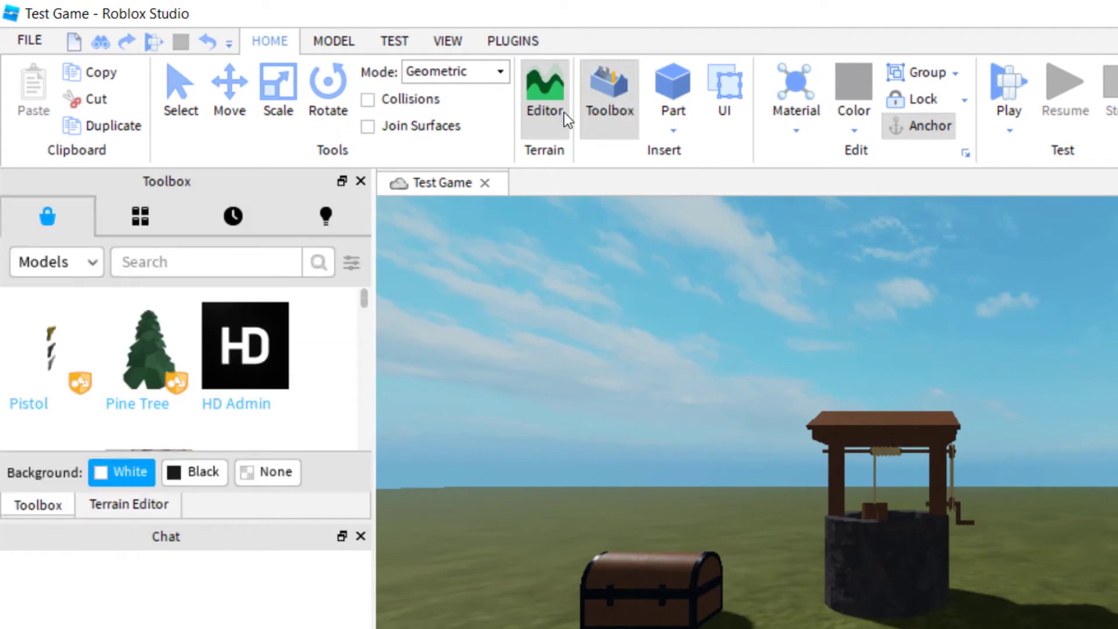
{"action": "left_click", "coordinate": [141, 223]}
{"action": "left_click", "coordinate": [115, 256]}
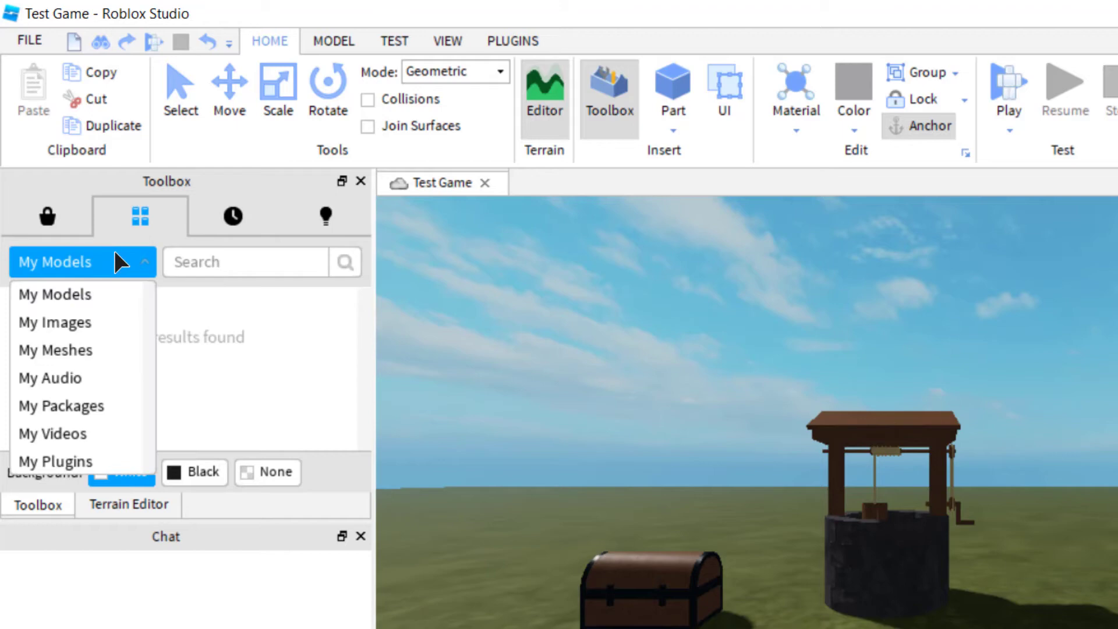
{"action": "left_click", "coordinate": [72, 322]}
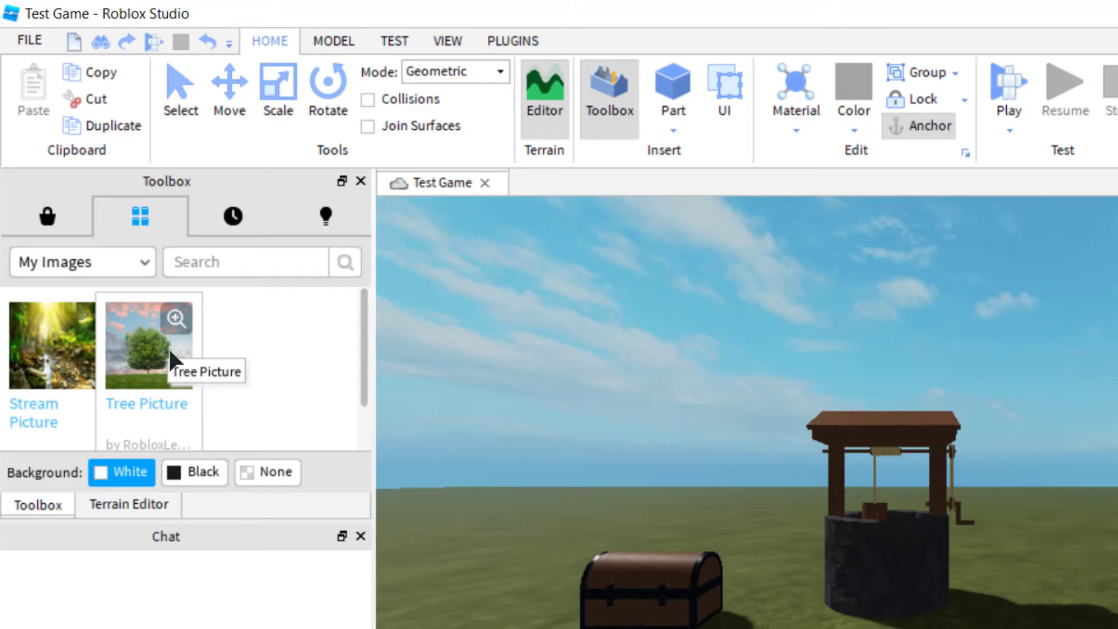
{"action": "left_click", "coordinate": [145, 344]}
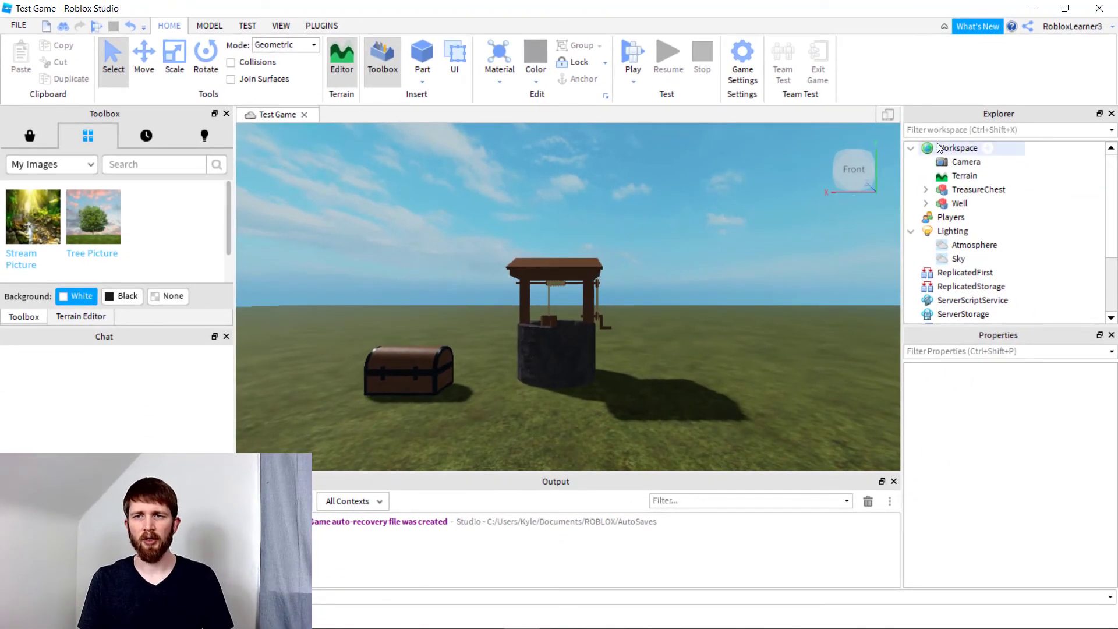
Step: Insert the Tree Picture image into Workspace as a decal
{"action": "left_click", "coordinate": [939, 148]}
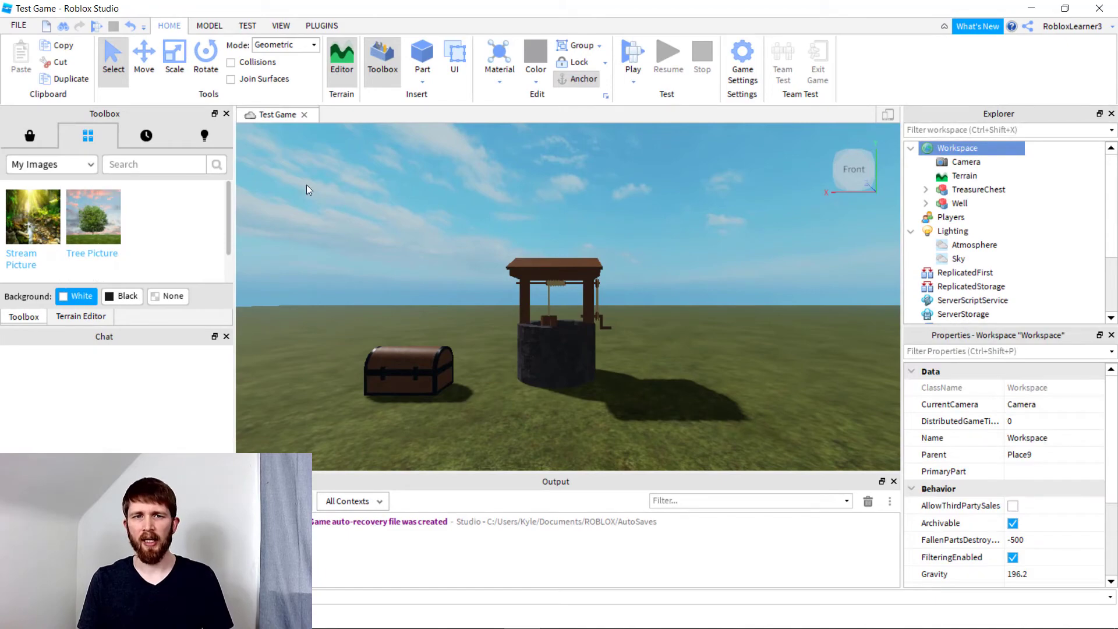
{"action": "left_click", "coordinate": [113, 227]}
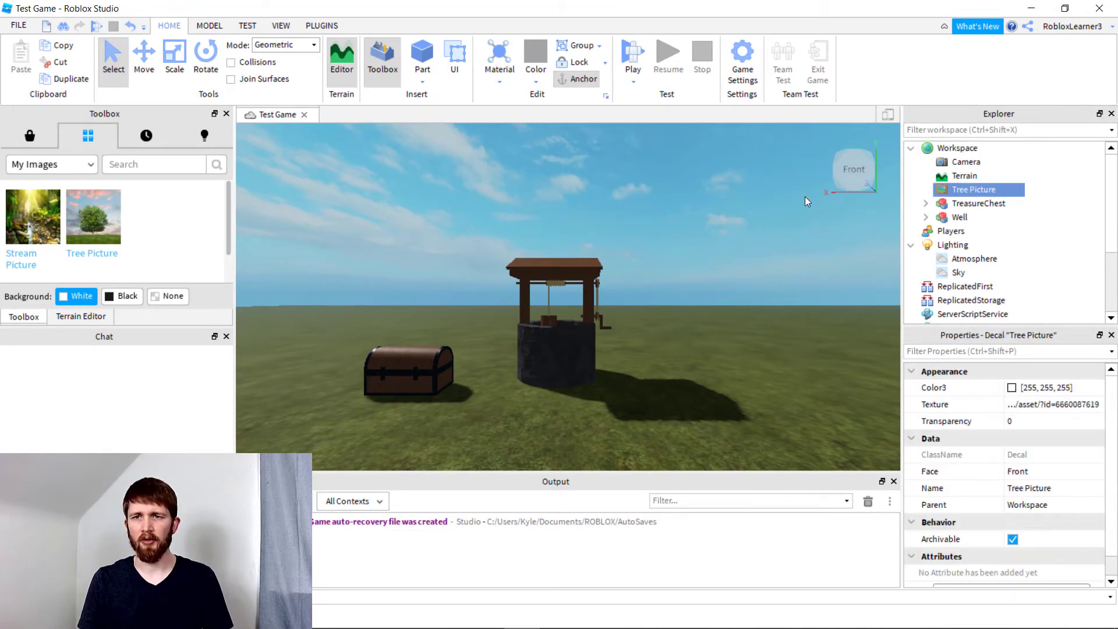
{"action": "mouse_move", "coordinate": [1001, 190]}
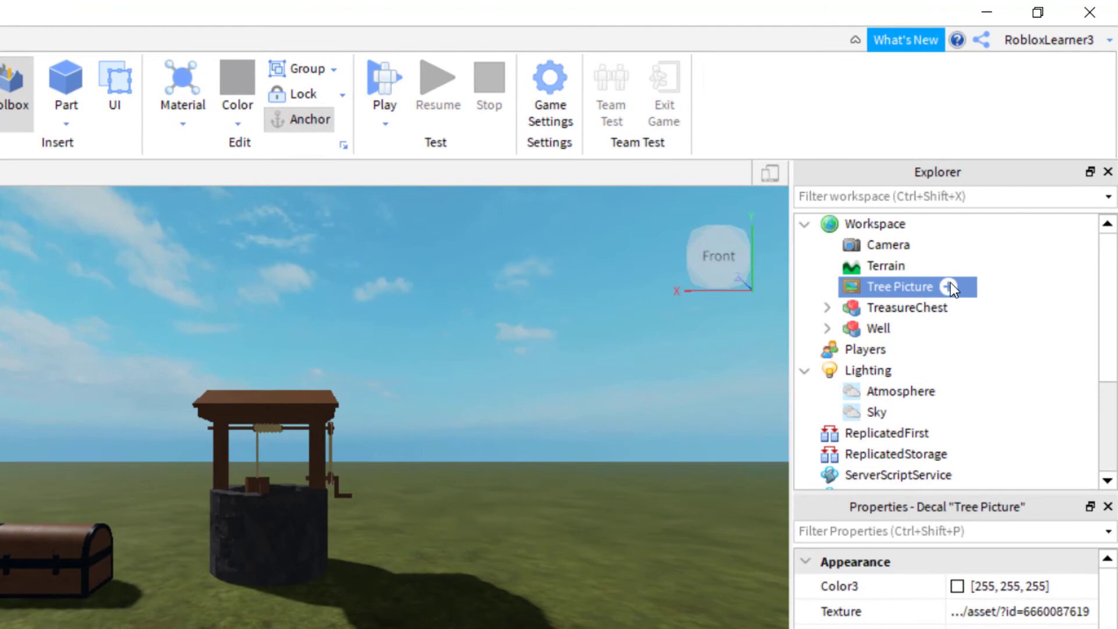
{"action": "left_click", "coordinate": [892, 287]}
{"action": "left_click", "coordinate": [880, 290]}
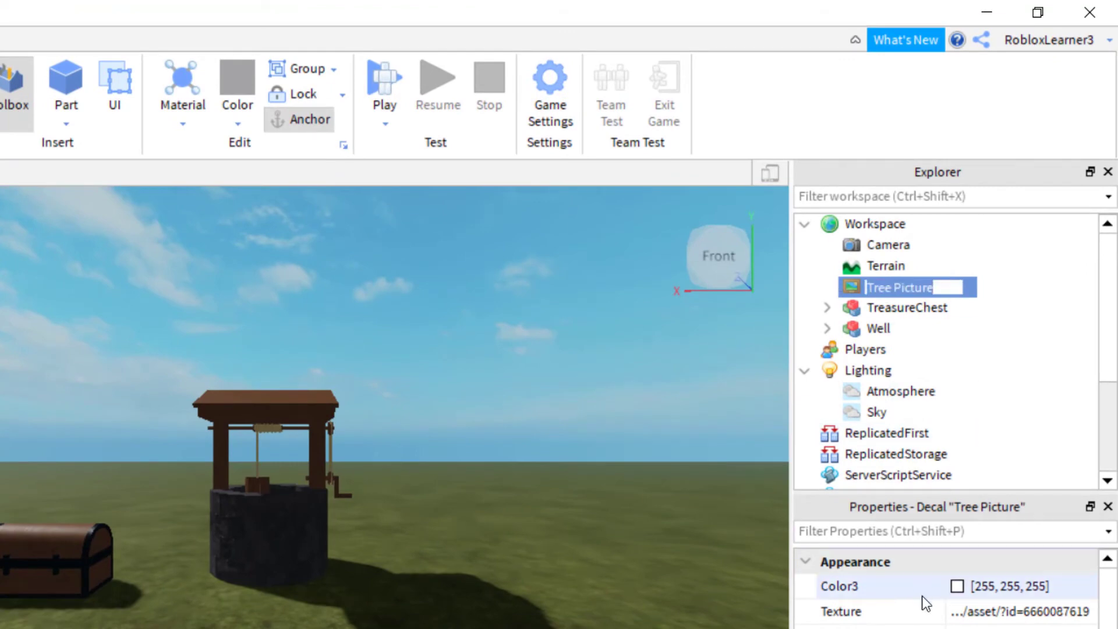
{"action": "key", "text": "ctrl+a"}
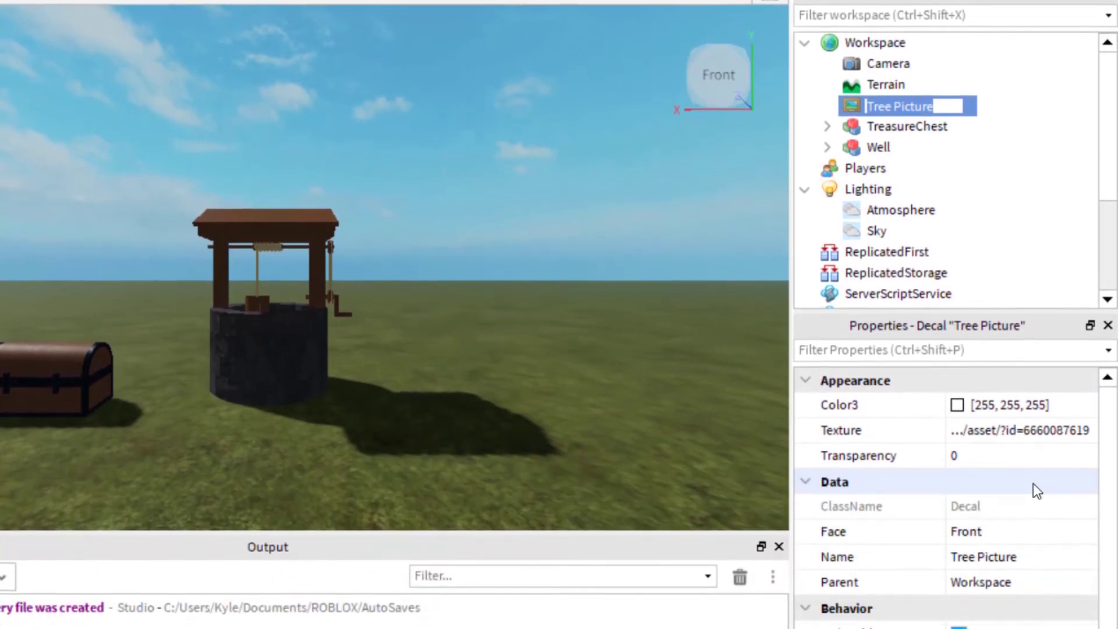
{"action": "left_click", "coordinate": [1009, 421]}
{"action": "left_click", "coordinate": [1008, 418]}
{"action": "key", "text": "ctrl+c"}
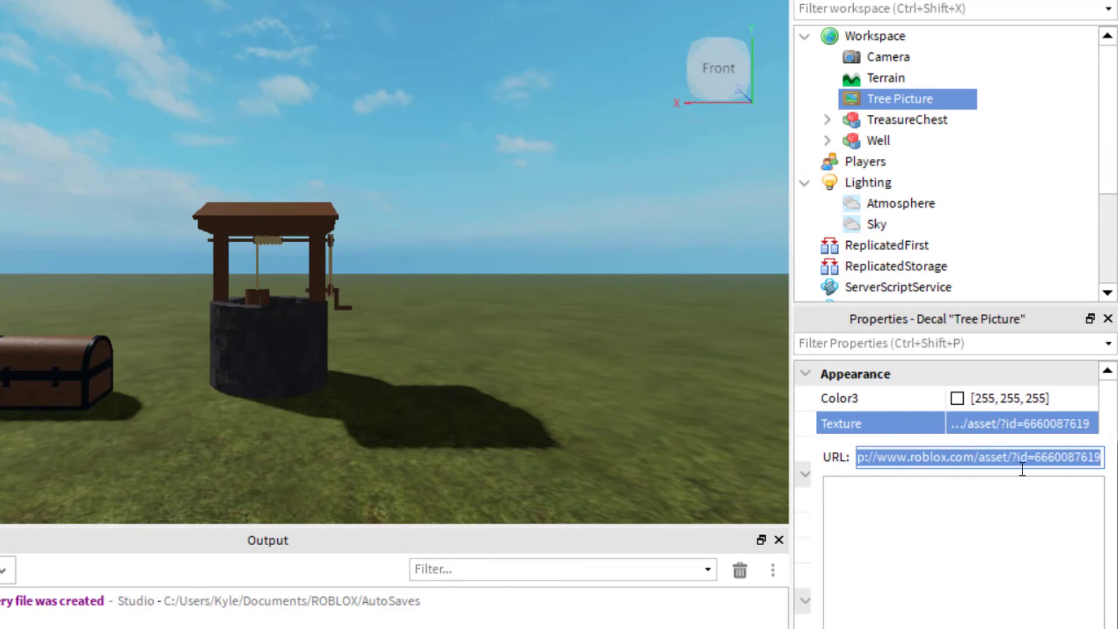
{"action": "left_click", "coordinate": [806, 401]}
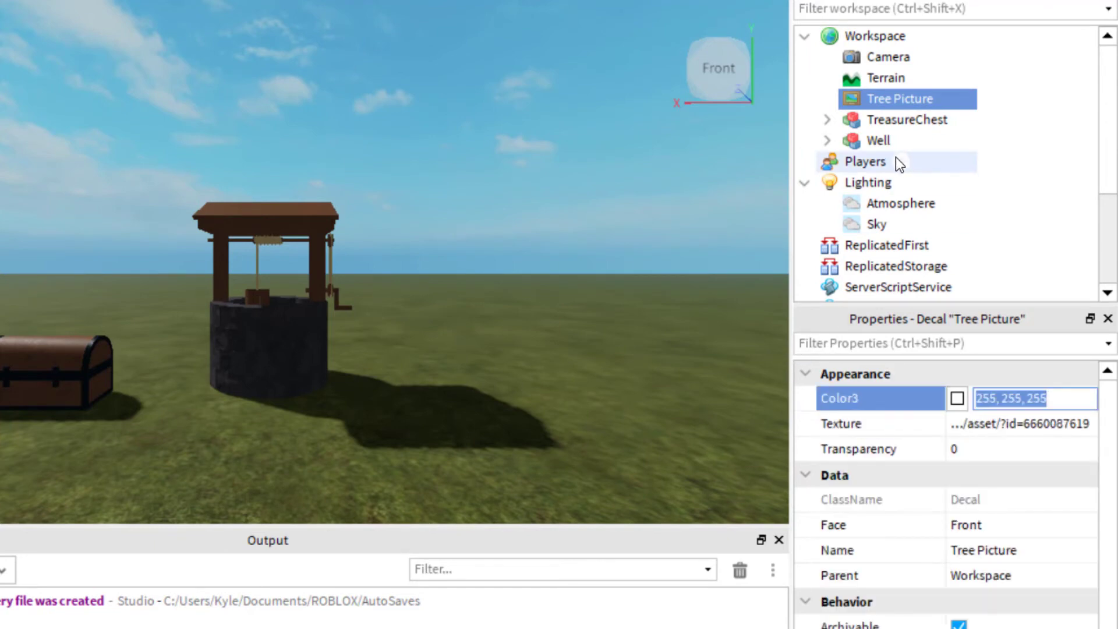
{"action": "left_click", "coordinate": [888, 226]}
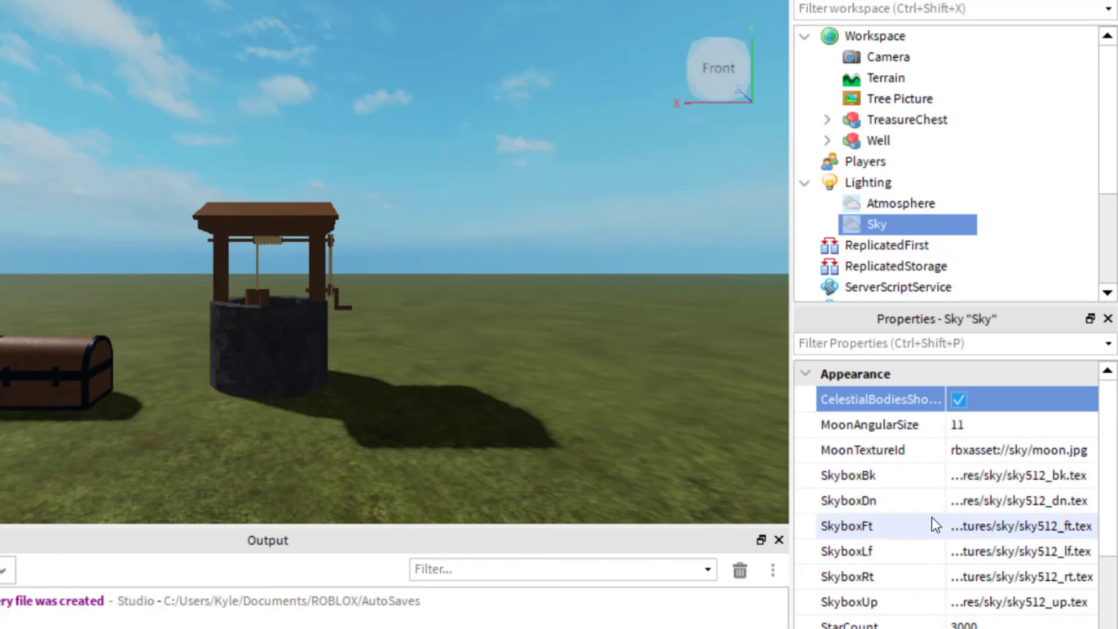
{"action": "left_click", "coordinate": [982, 529]}
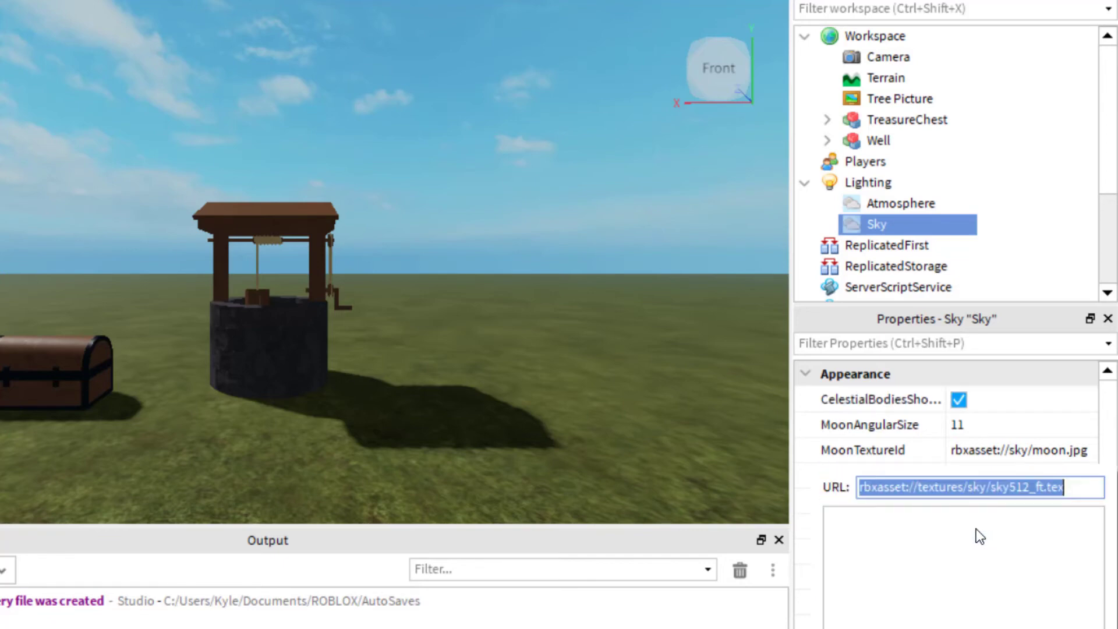
{"action": "key", "text": "ctrl+v"}
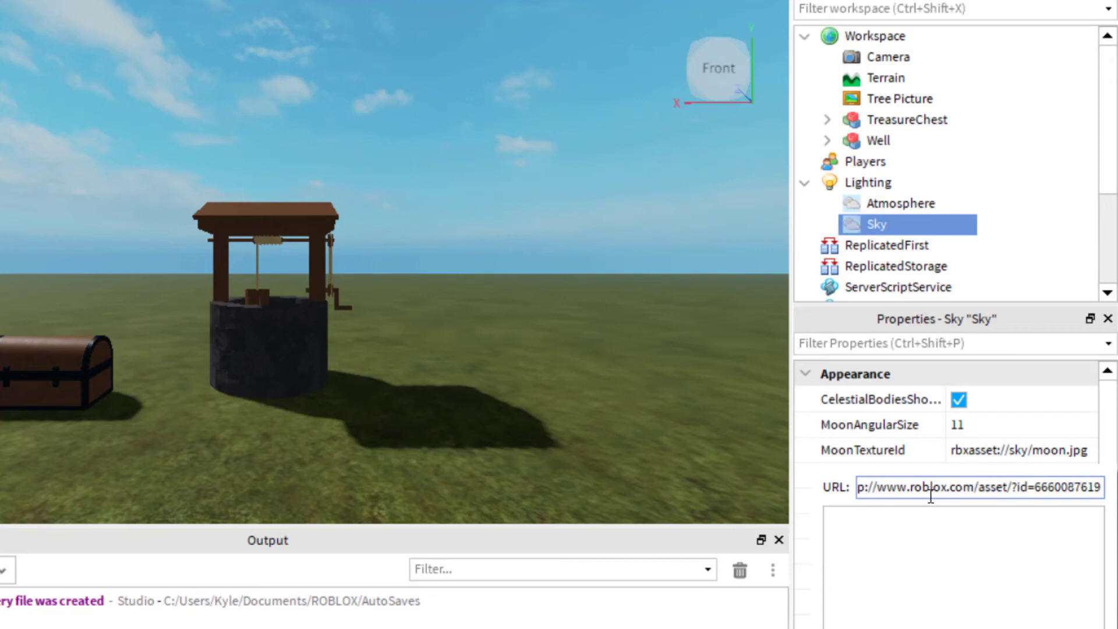
{"action": "key", "text": "Return"}
{"action": "right_click_drag", "start_coordinate": [284, 107], "coordinate": [271, 107]}
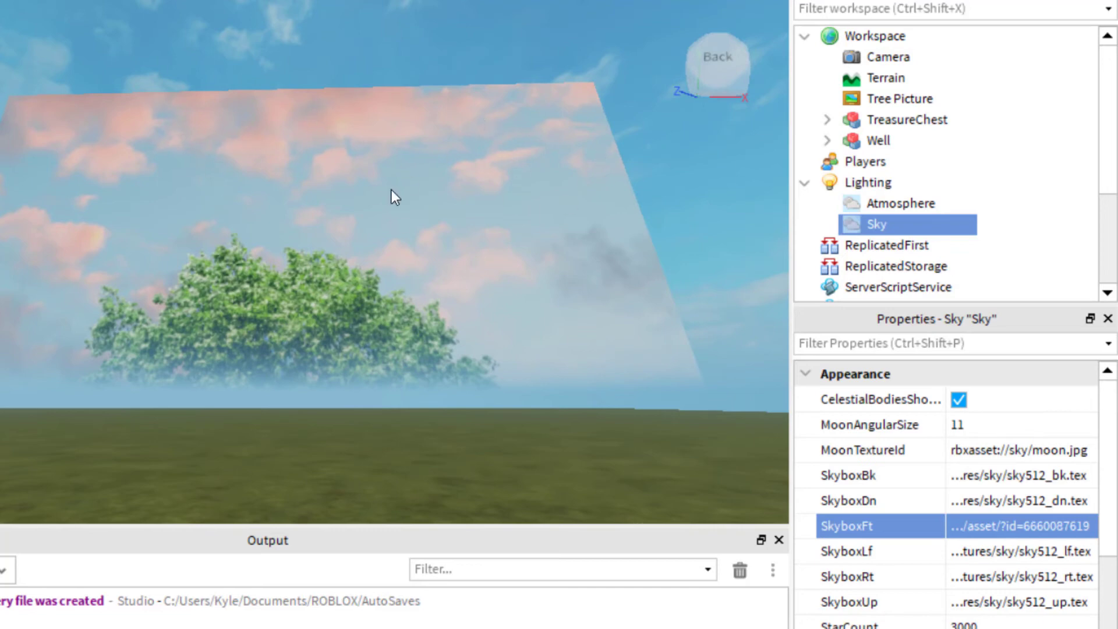
{"action": "right_click_drag", "start_coordinate": [602, 207], "coordinate": [663, 206]}
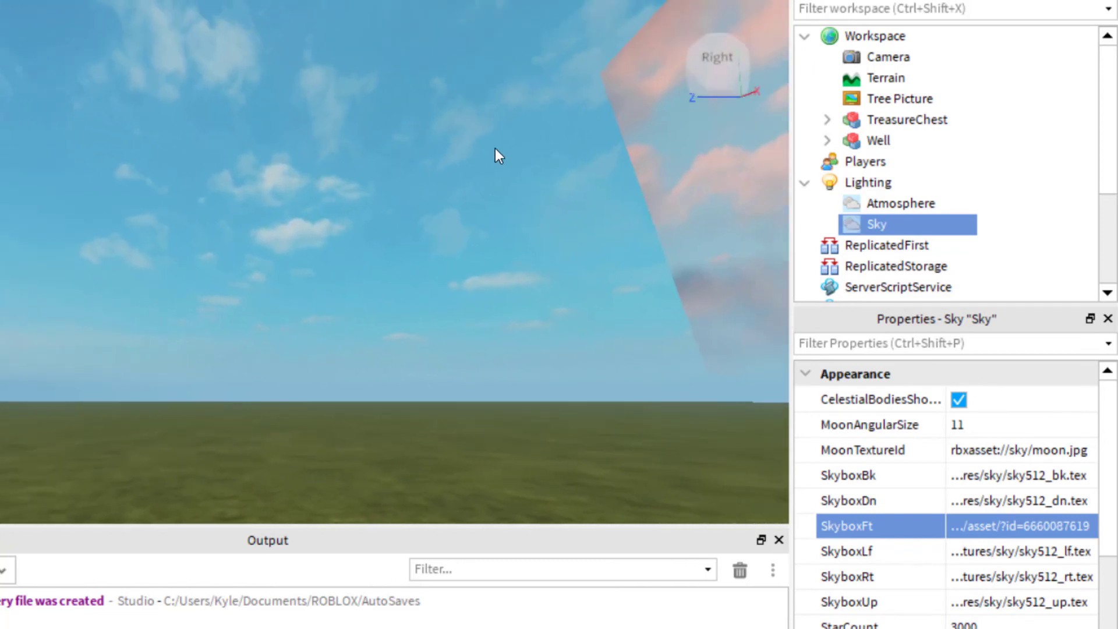
{"action": "right_click_drag", "start_coordinate": [495, 148], "coordinate": [660, 184]}
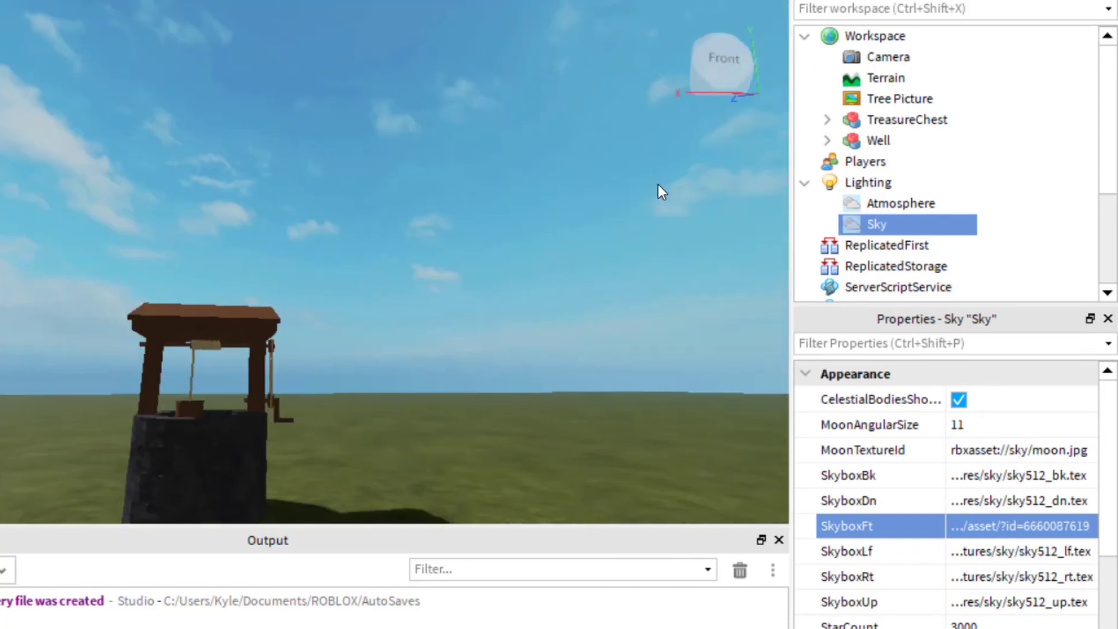
{"action": "left_click", "coordinate": [1003, 475]}
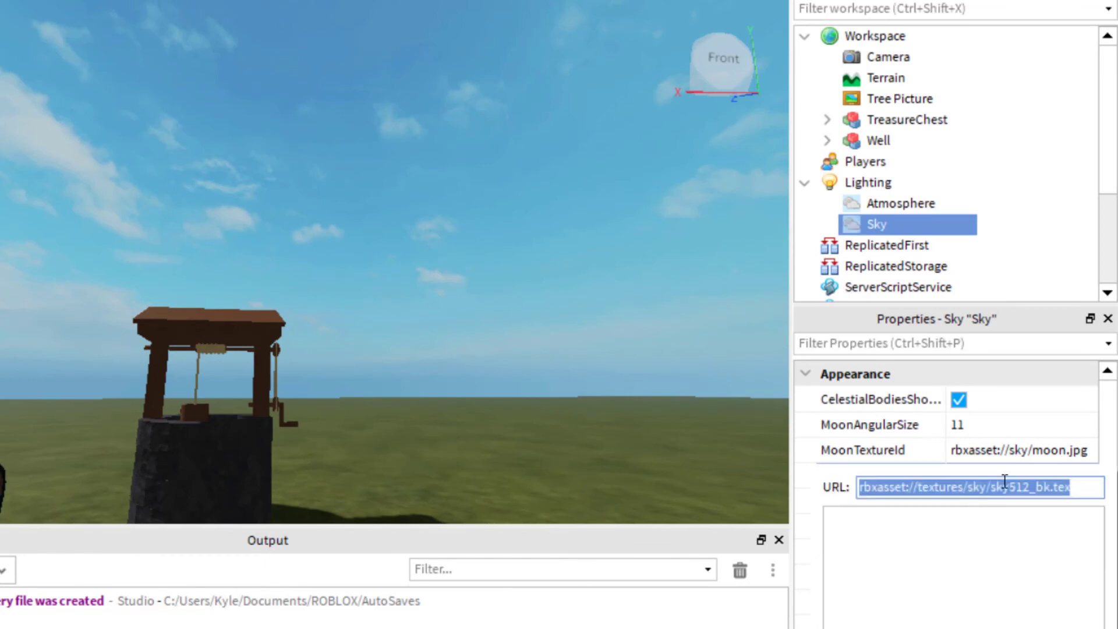
{"action": "key", "text": "Return"}
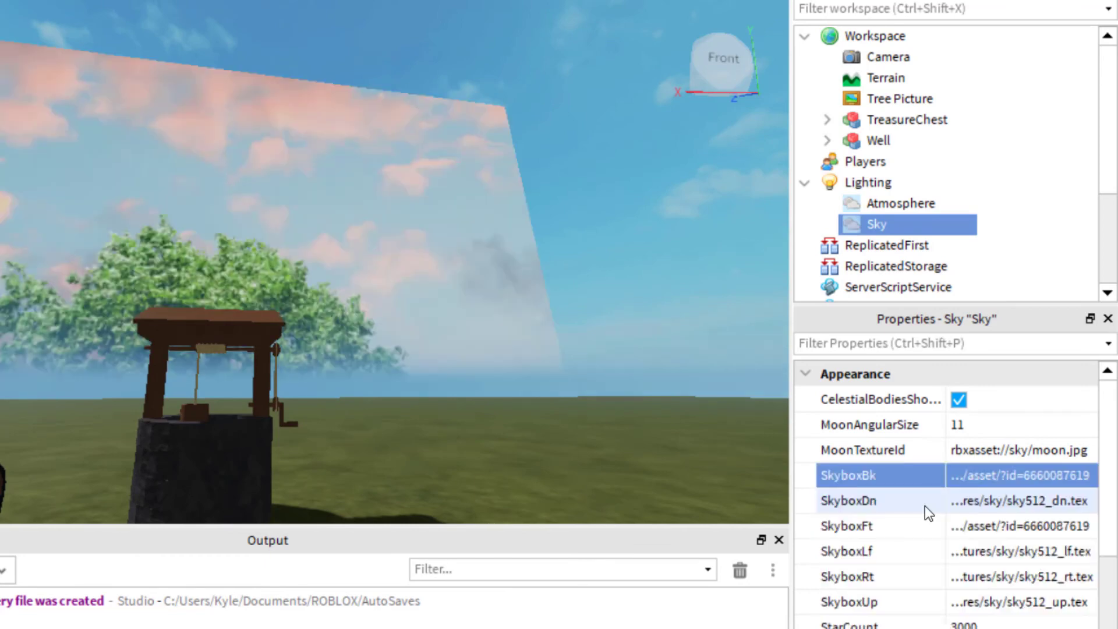
{"action": "left_click", "coordinate": [967, 501]}
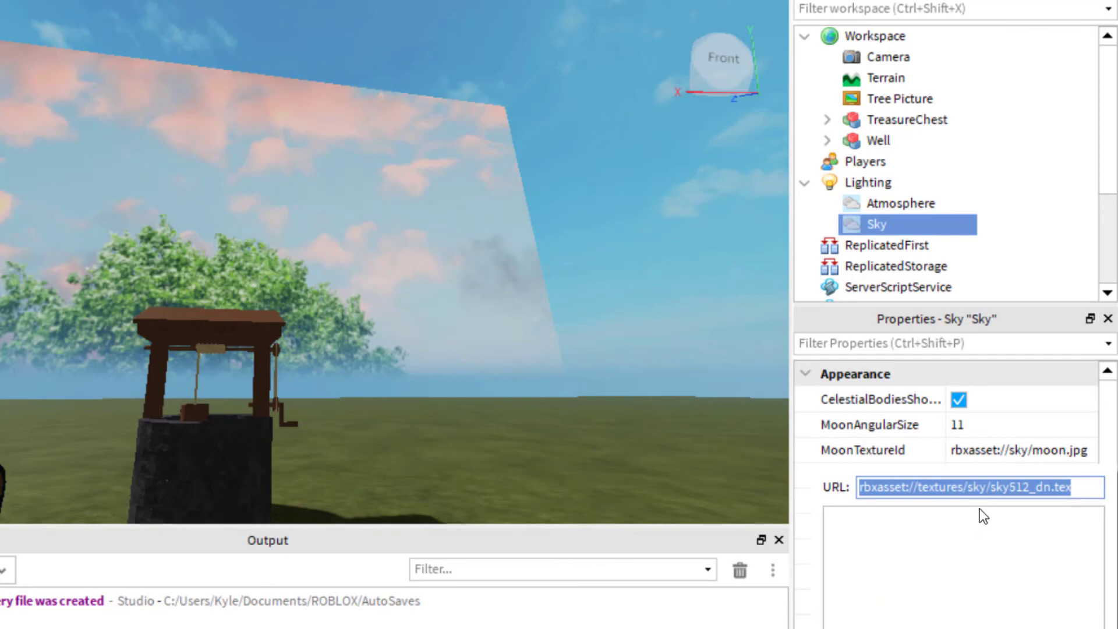
{"action": "key", "text": "ctrl+v"}
{"action": "key", "text": "Return"}
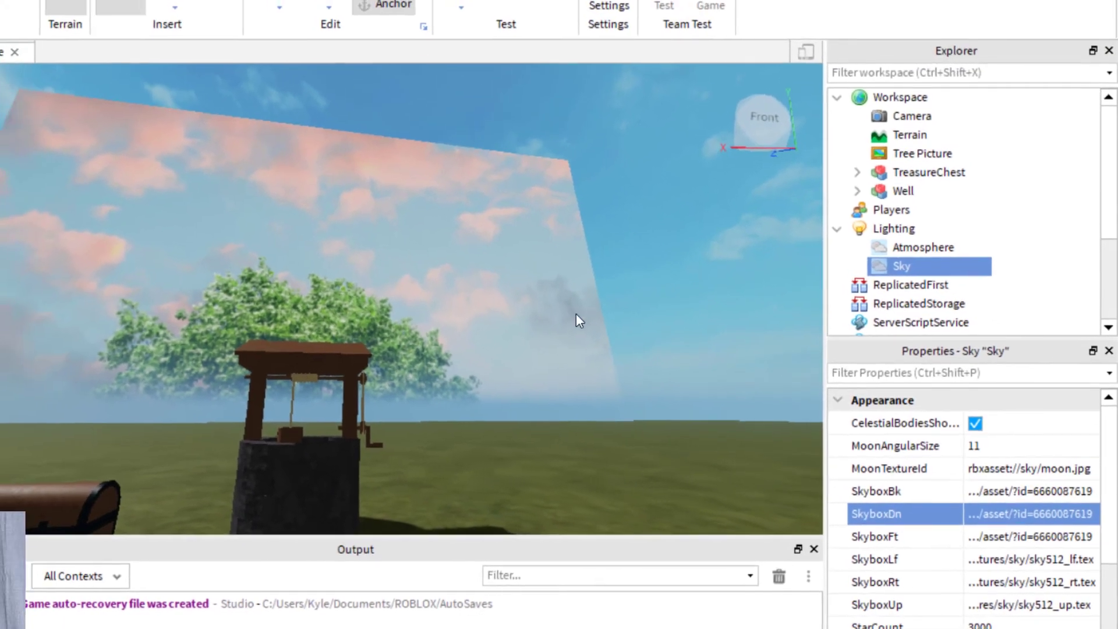
{"action": "right_click_drag", "start_coordinate": [514, 283], "coordinate": [530, 248]}
{"action": "mouse_move", "coordinate": [594, 288]}
{"action": "right_mouse_down"}
{"action": "mouse_move", "coordinate": [582, 289]}
{"action": "mouse_move", "coordinate": [597, 285]}
{"action": "right_mouse_up"}
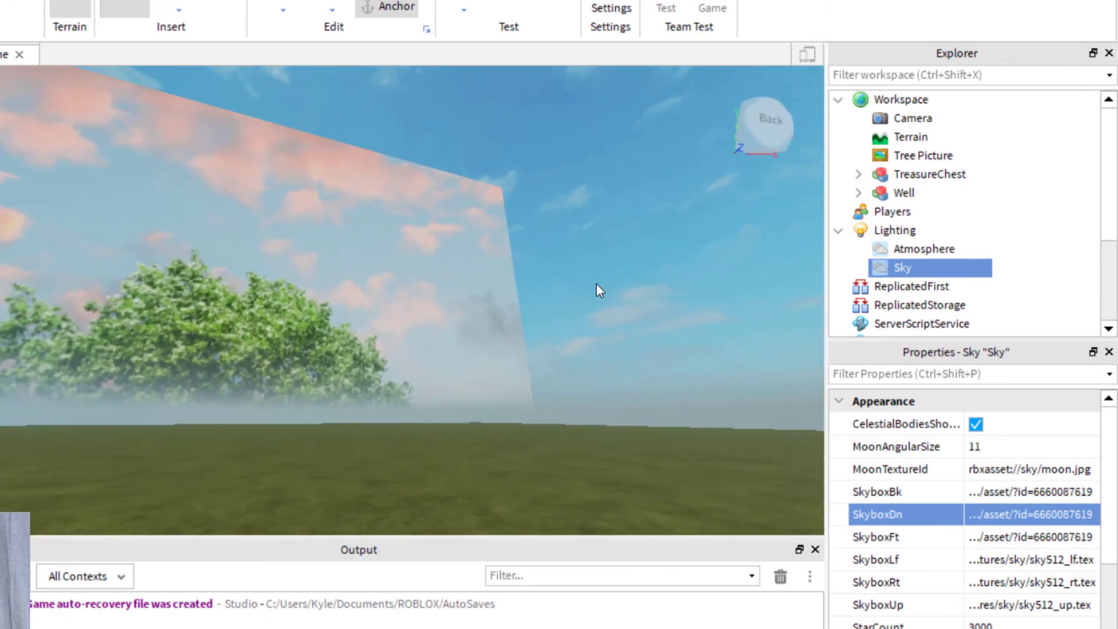